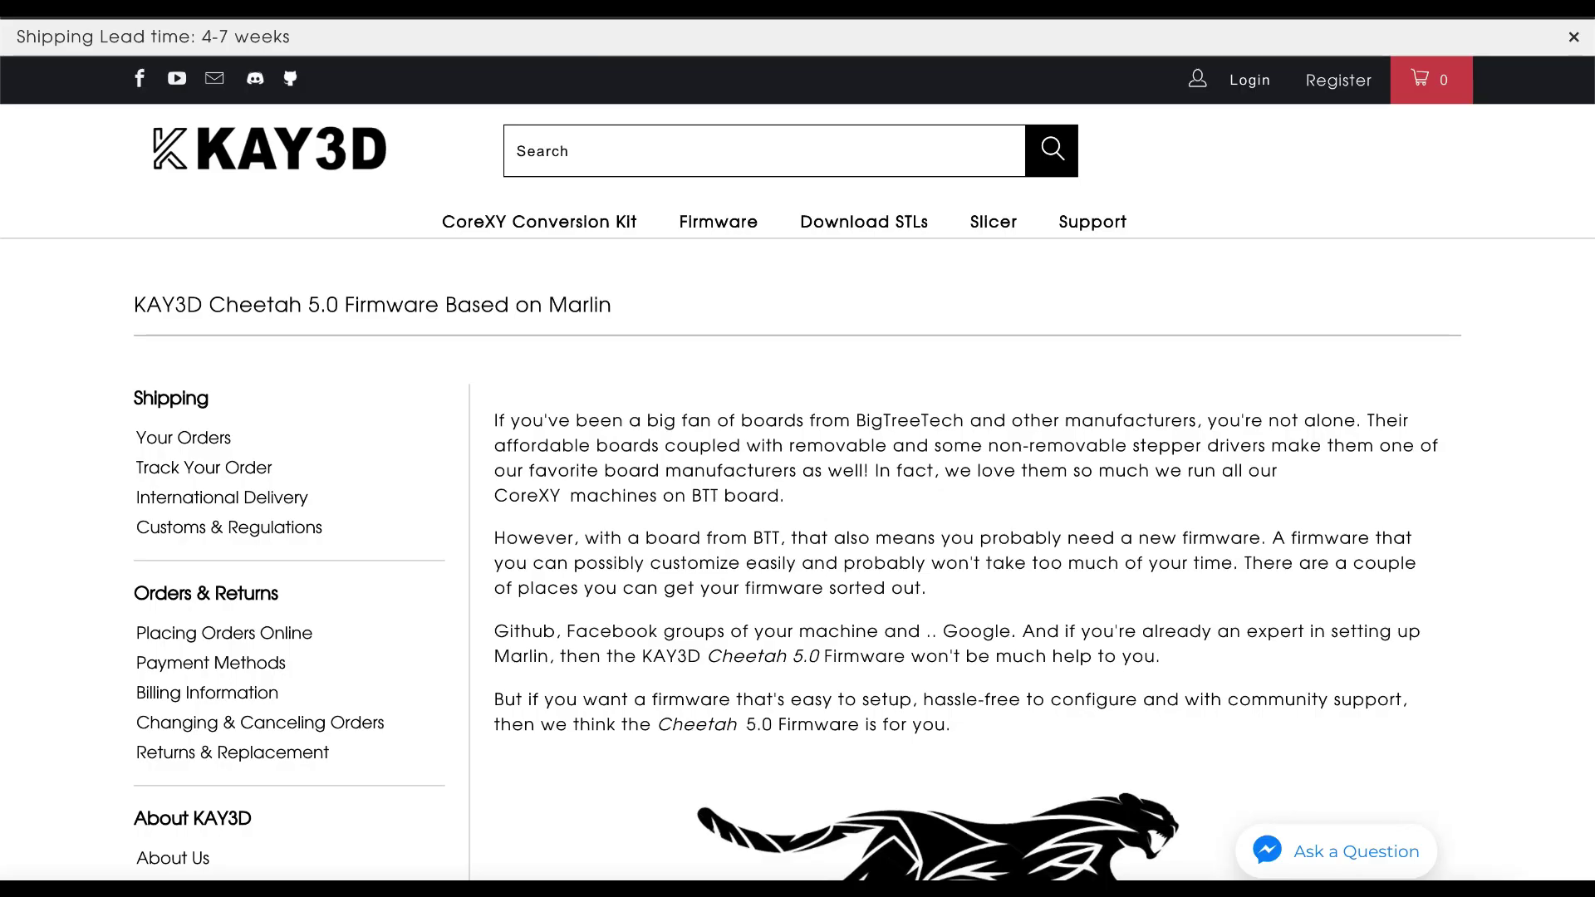
Open KAY3D's Cheetah 5.0 editing and compiling instructions for 32 Bit Boards
scroll(657, 622, "down", 20)
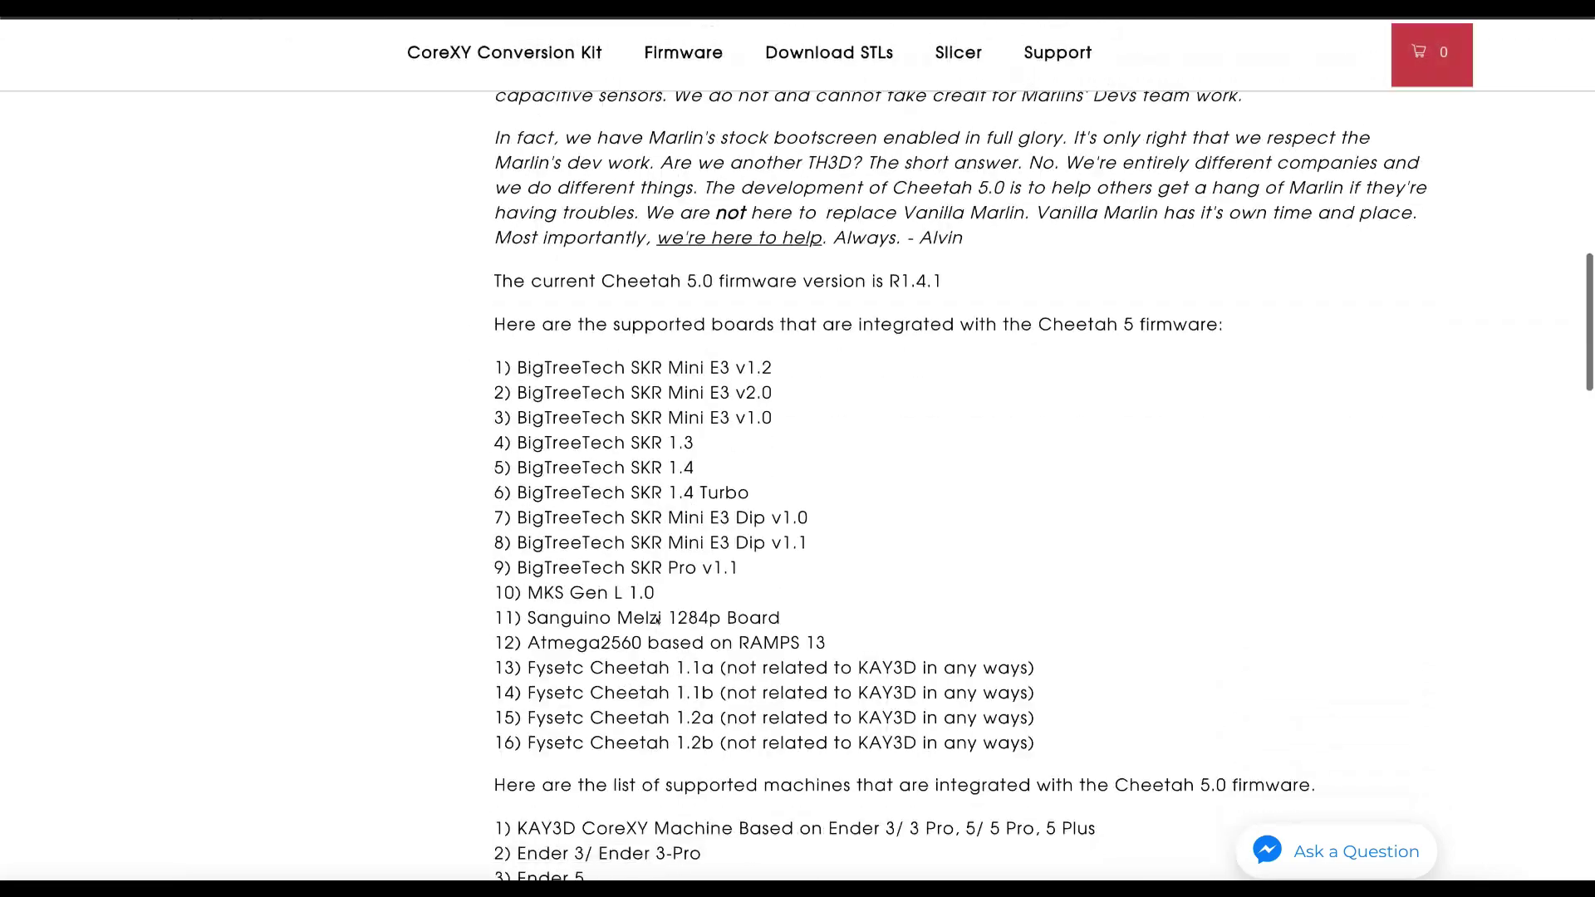
scroll(656, 621, "down", 20)
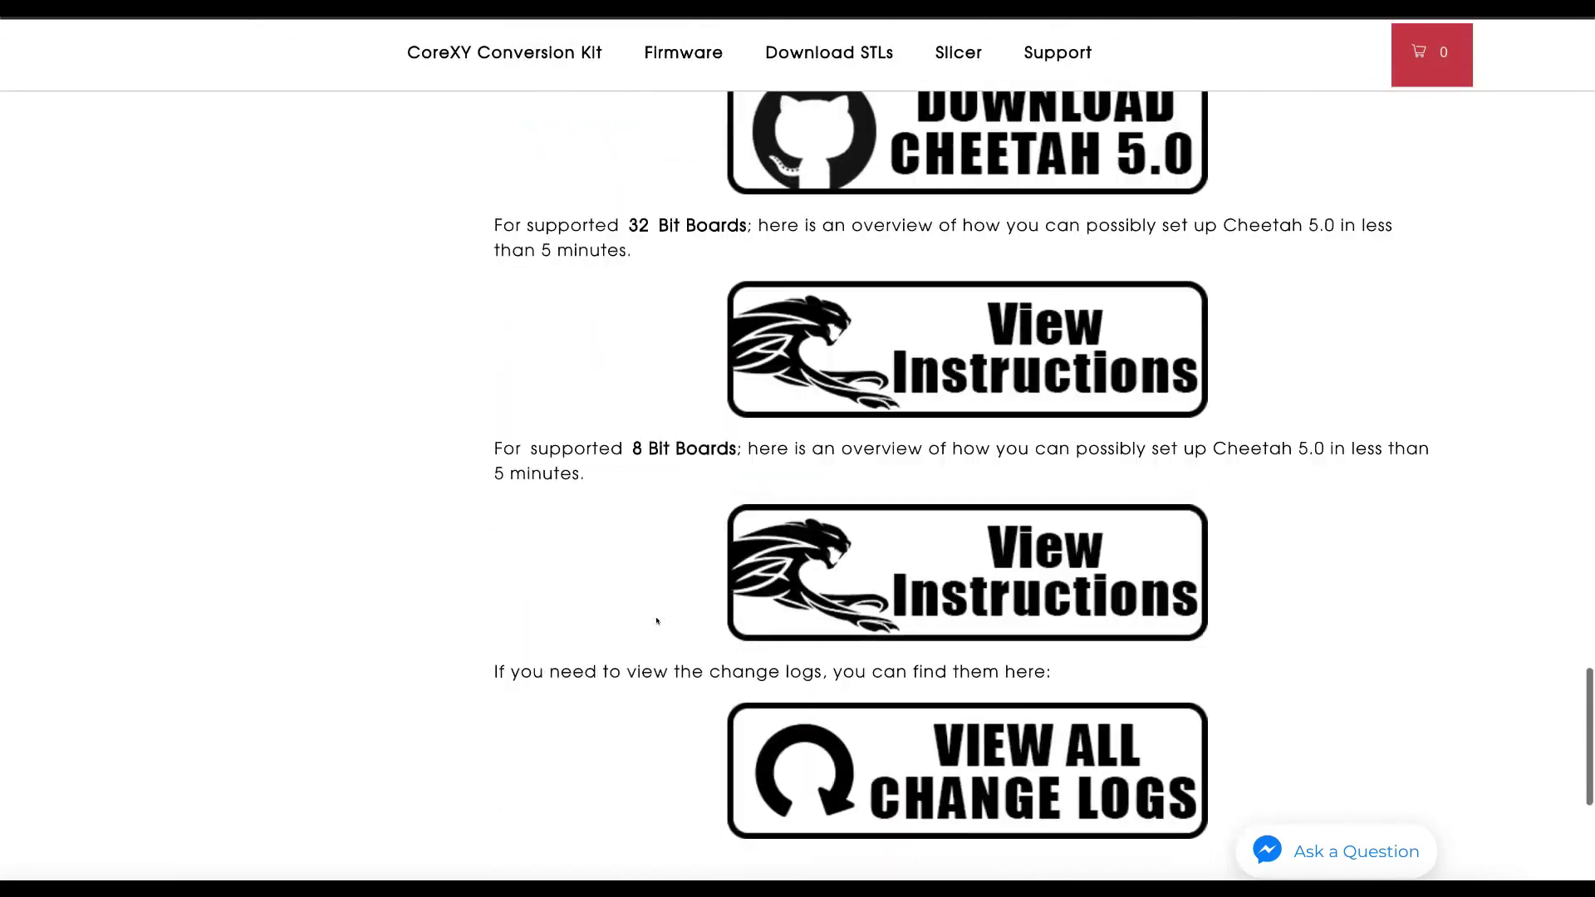
scroll(657, 621, "up", 7)
scroll(657, 621, "down", 2)
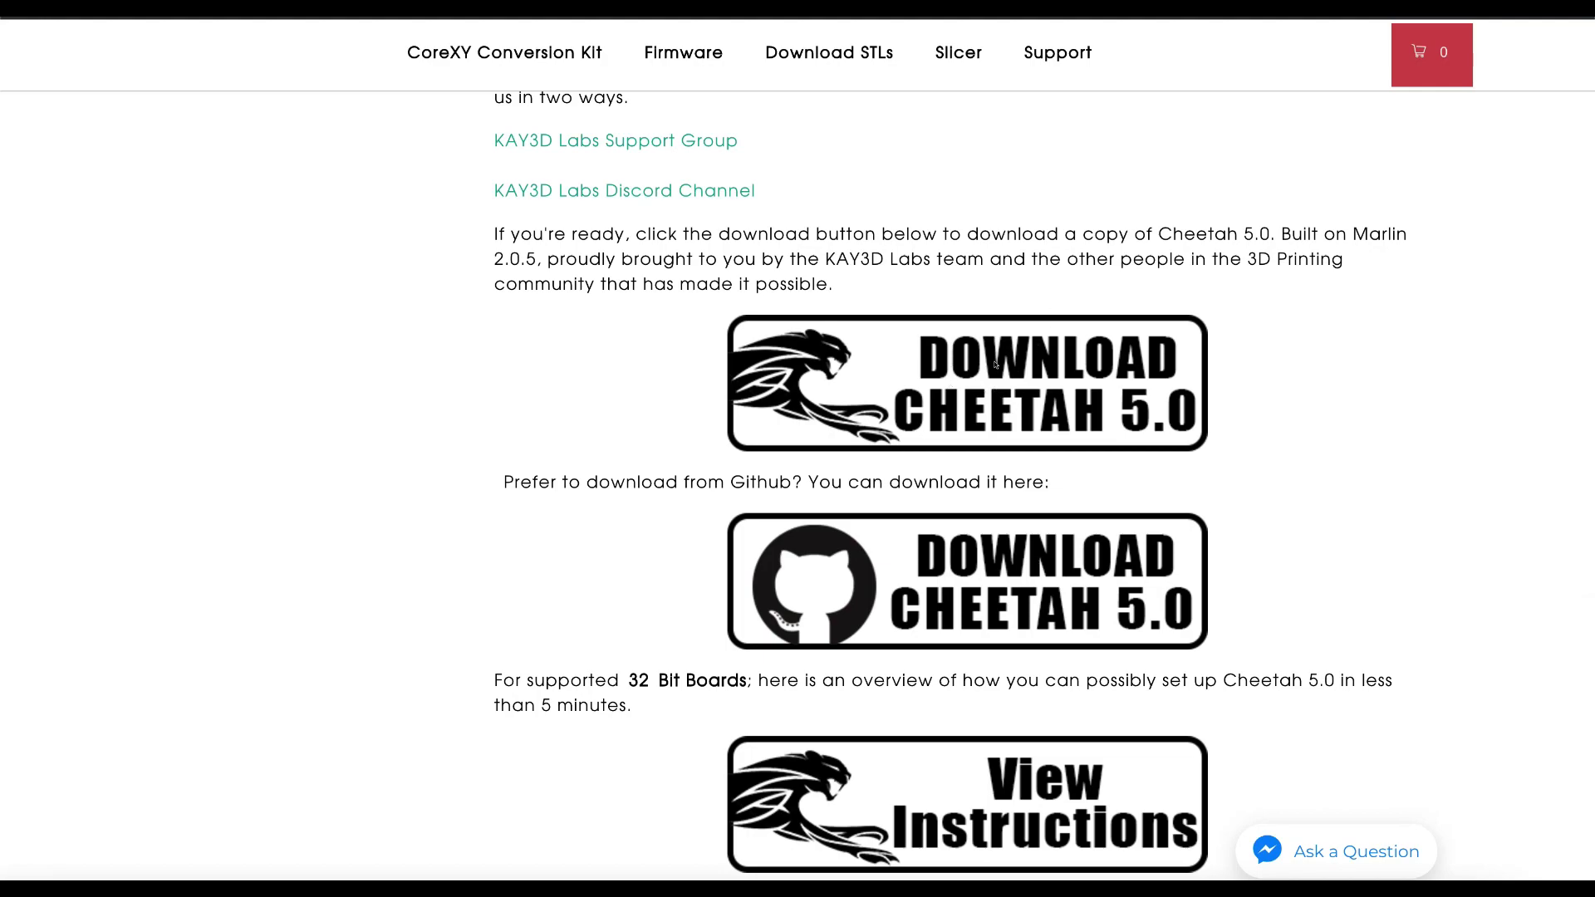
scroll(914, 587, "down", 4)
scroll(913, 586, "up", 1)
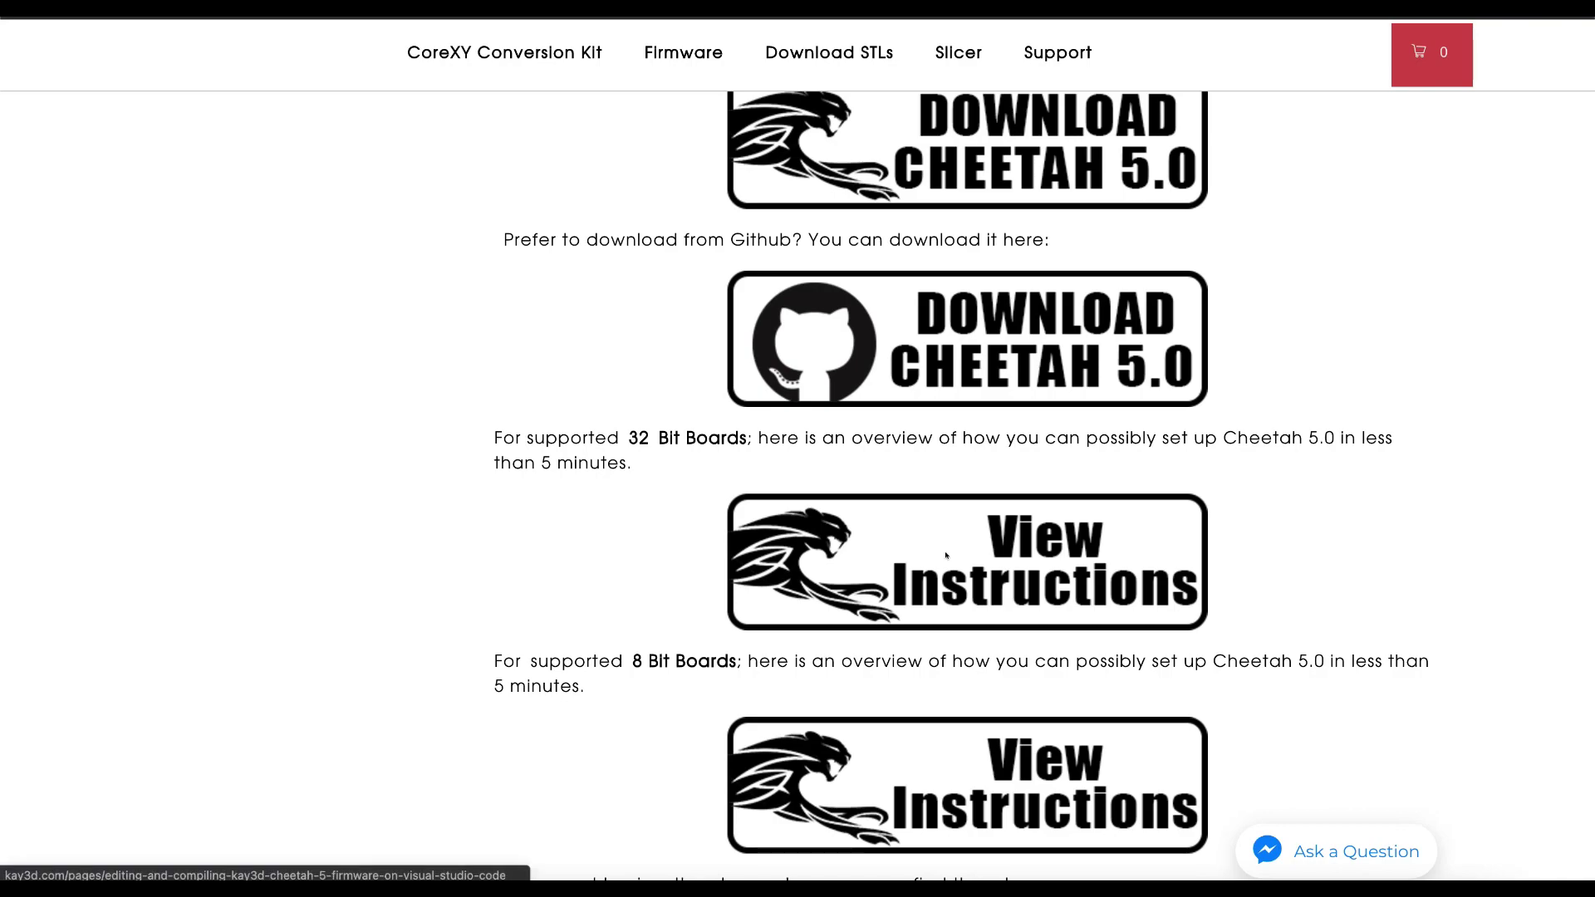
scroll(946, 556, "down", 1)
scroll(946, 556, "down", 4)
scroll(945, 465, "up", 4)
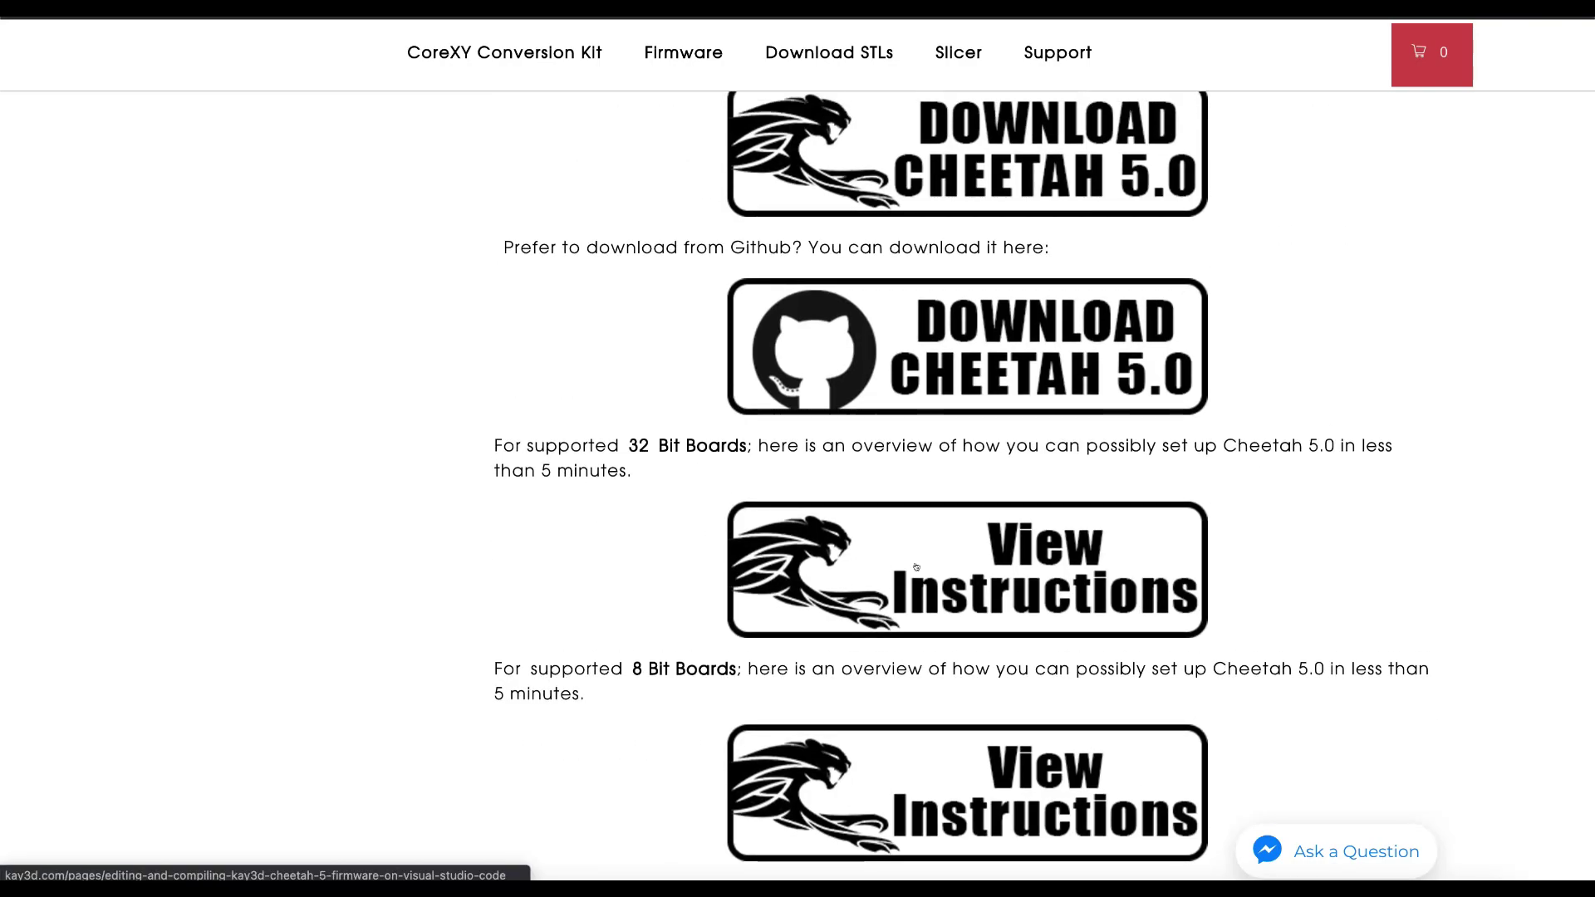
left_click(916, 568)
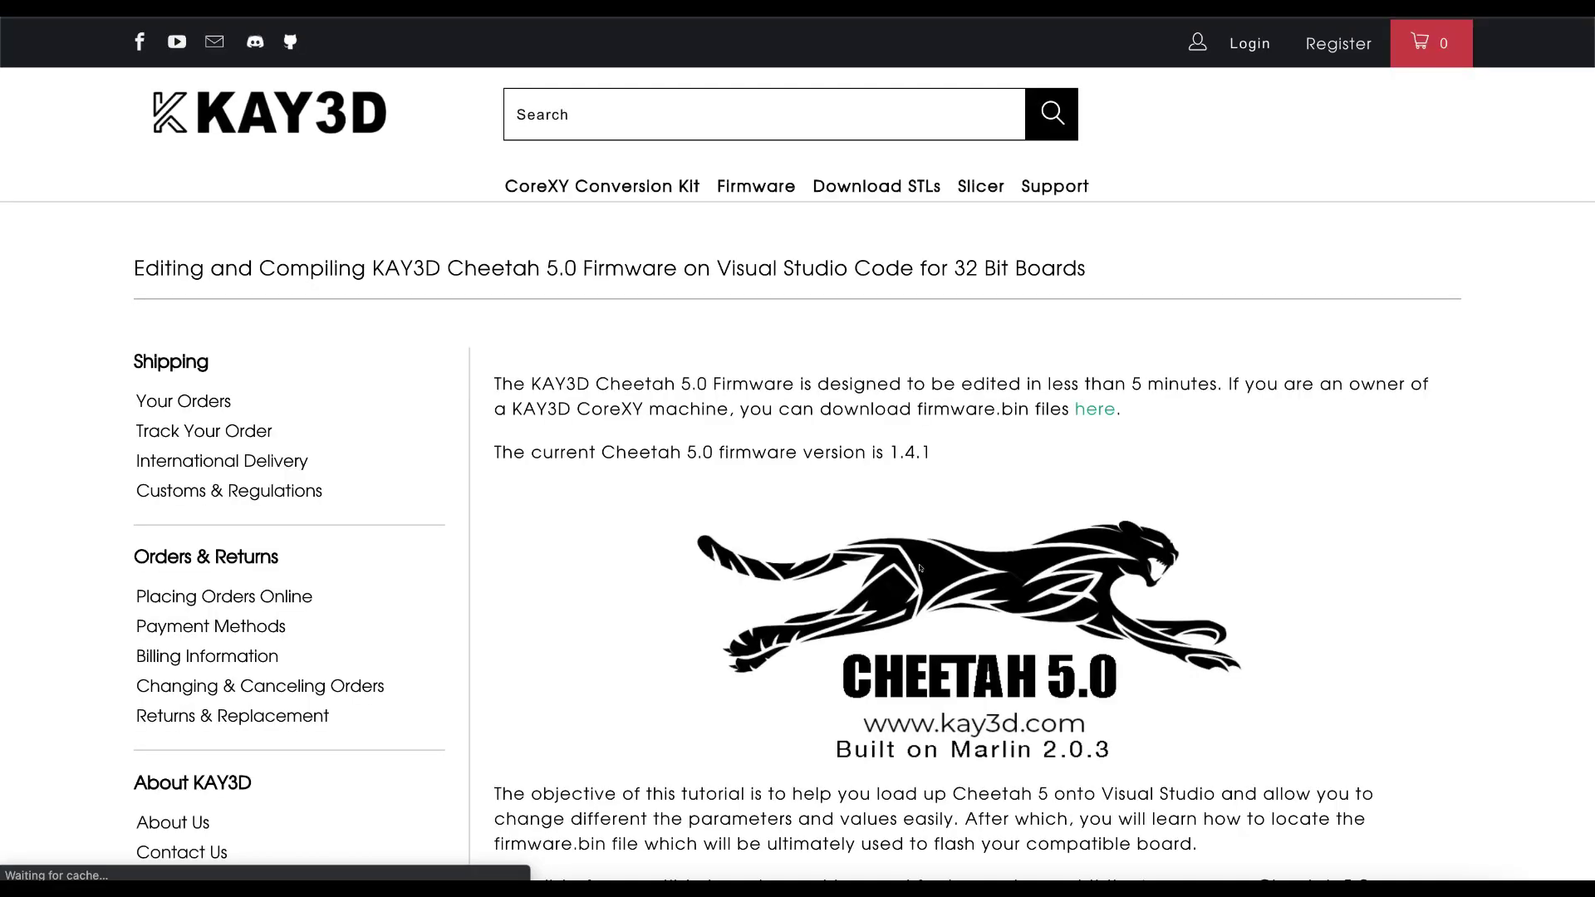
Read through the KAY3D tutorial steps down to step 10, the SET UP WIZARD section
scroll(920, 568, "down", 3)
scroll(920, 568, "down", 14)
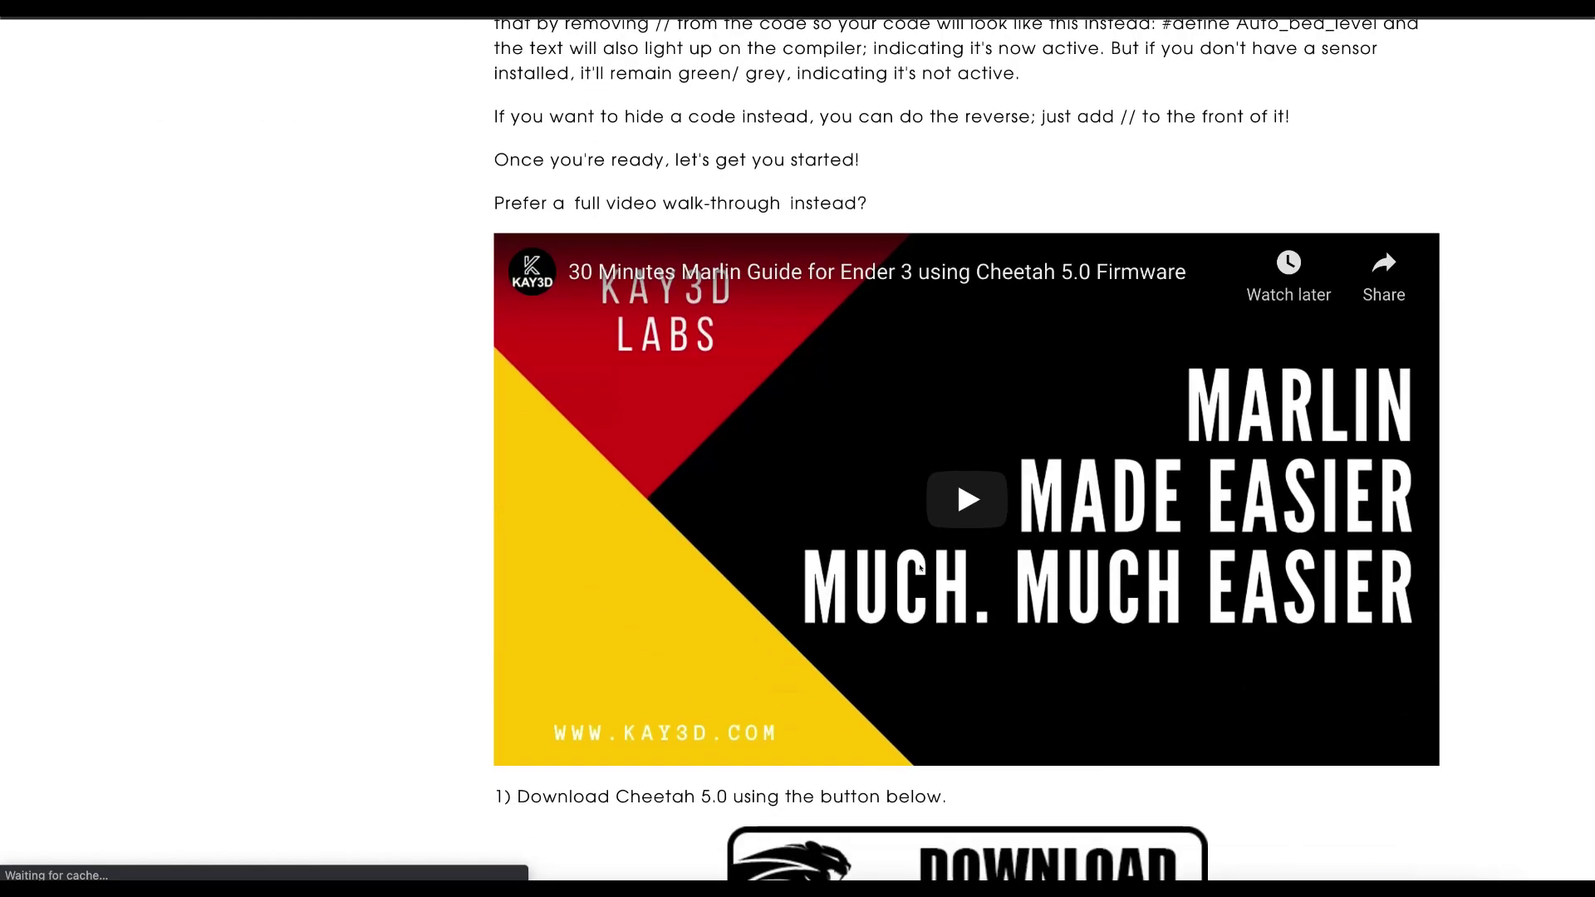
scroll(919, 565, "down", 5)
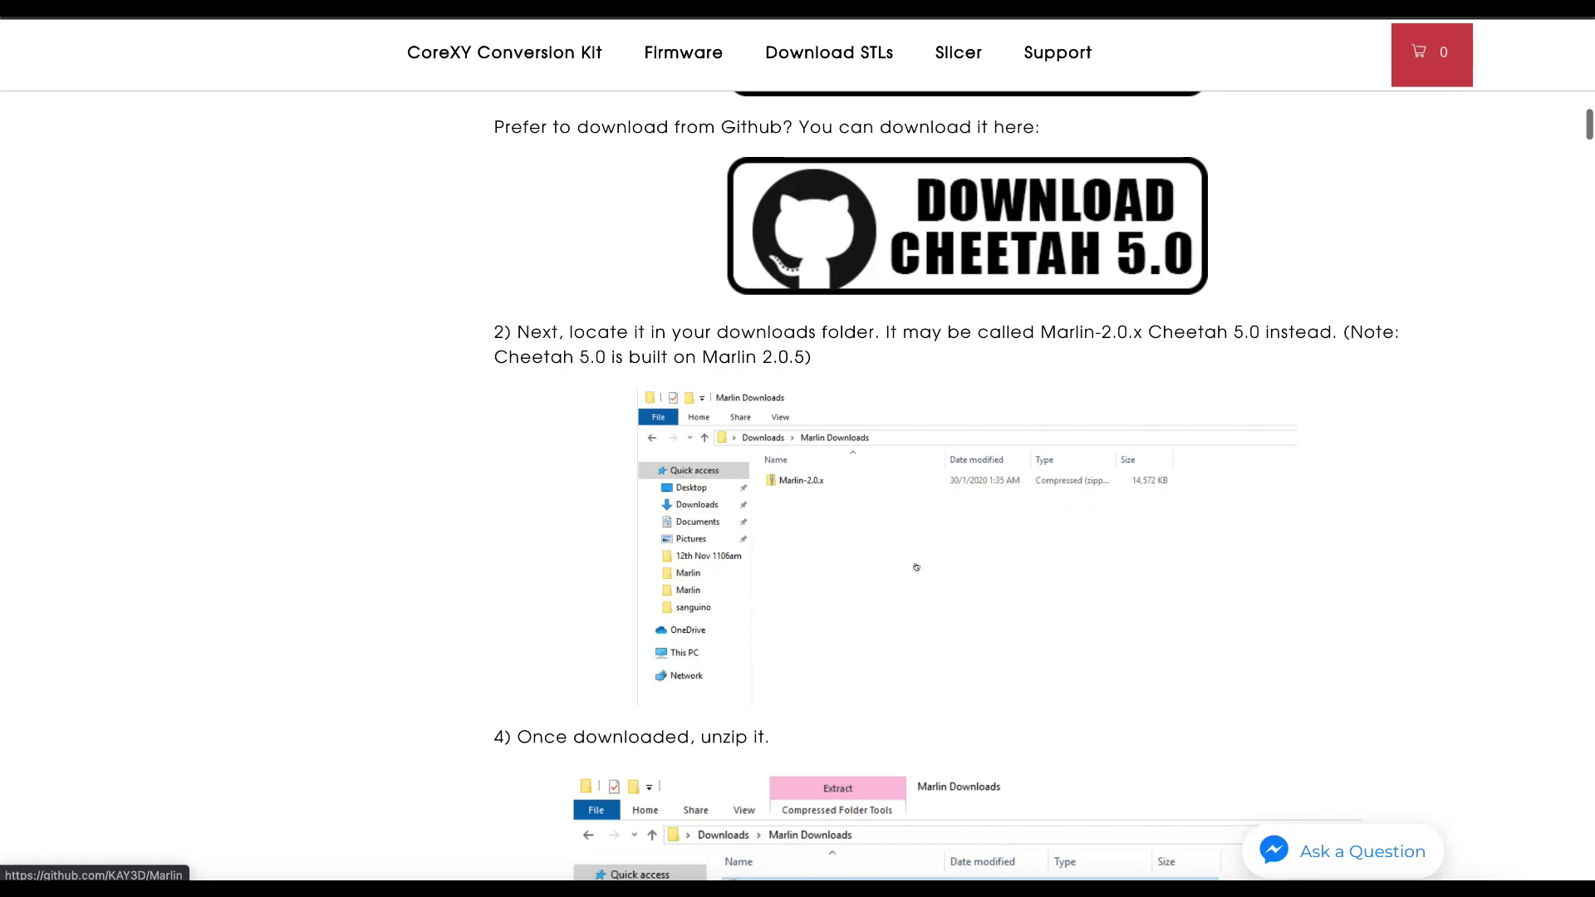
scroll(920, 568, "down", 7)
scroll(1091, 462, "up", 2)
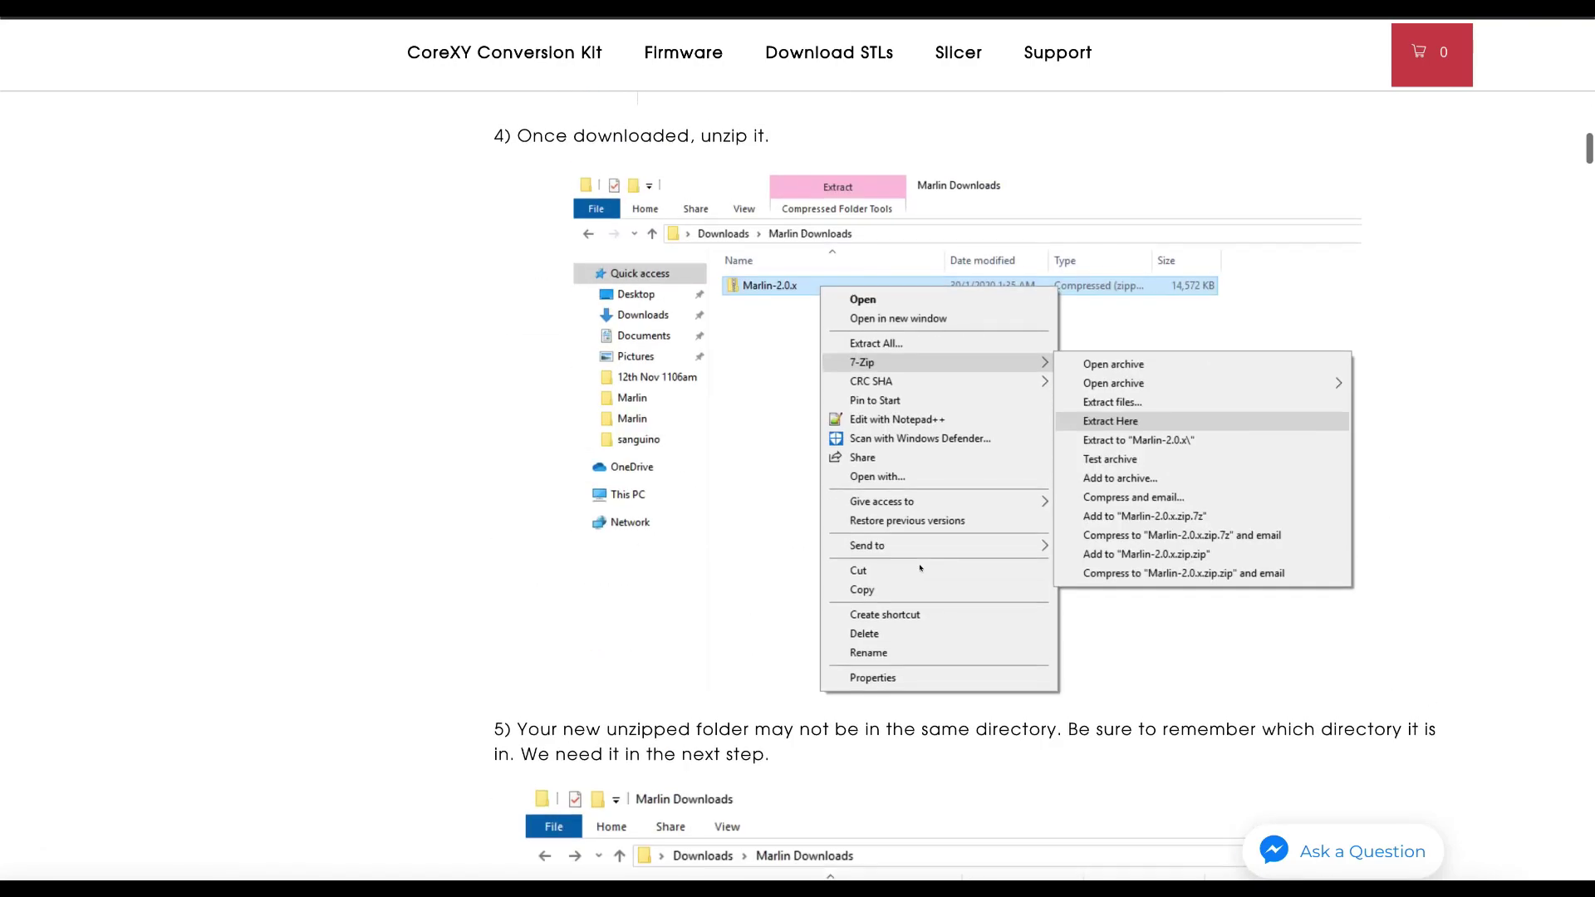
scroll(1091, 461, "down", 6)
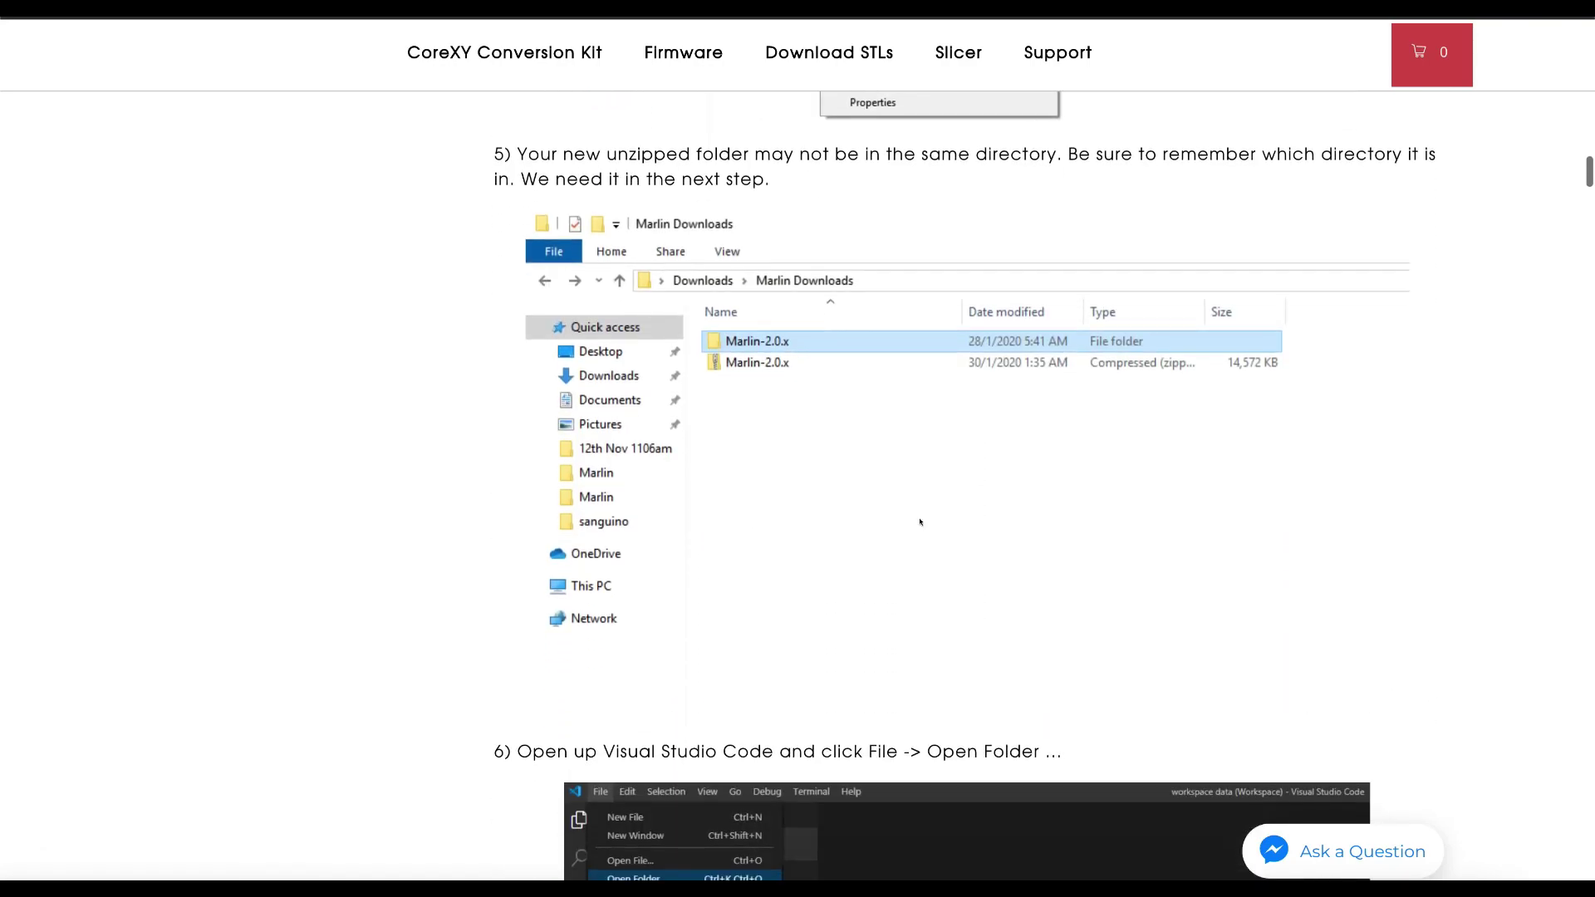
scroll(1091, 462, "down", 5)
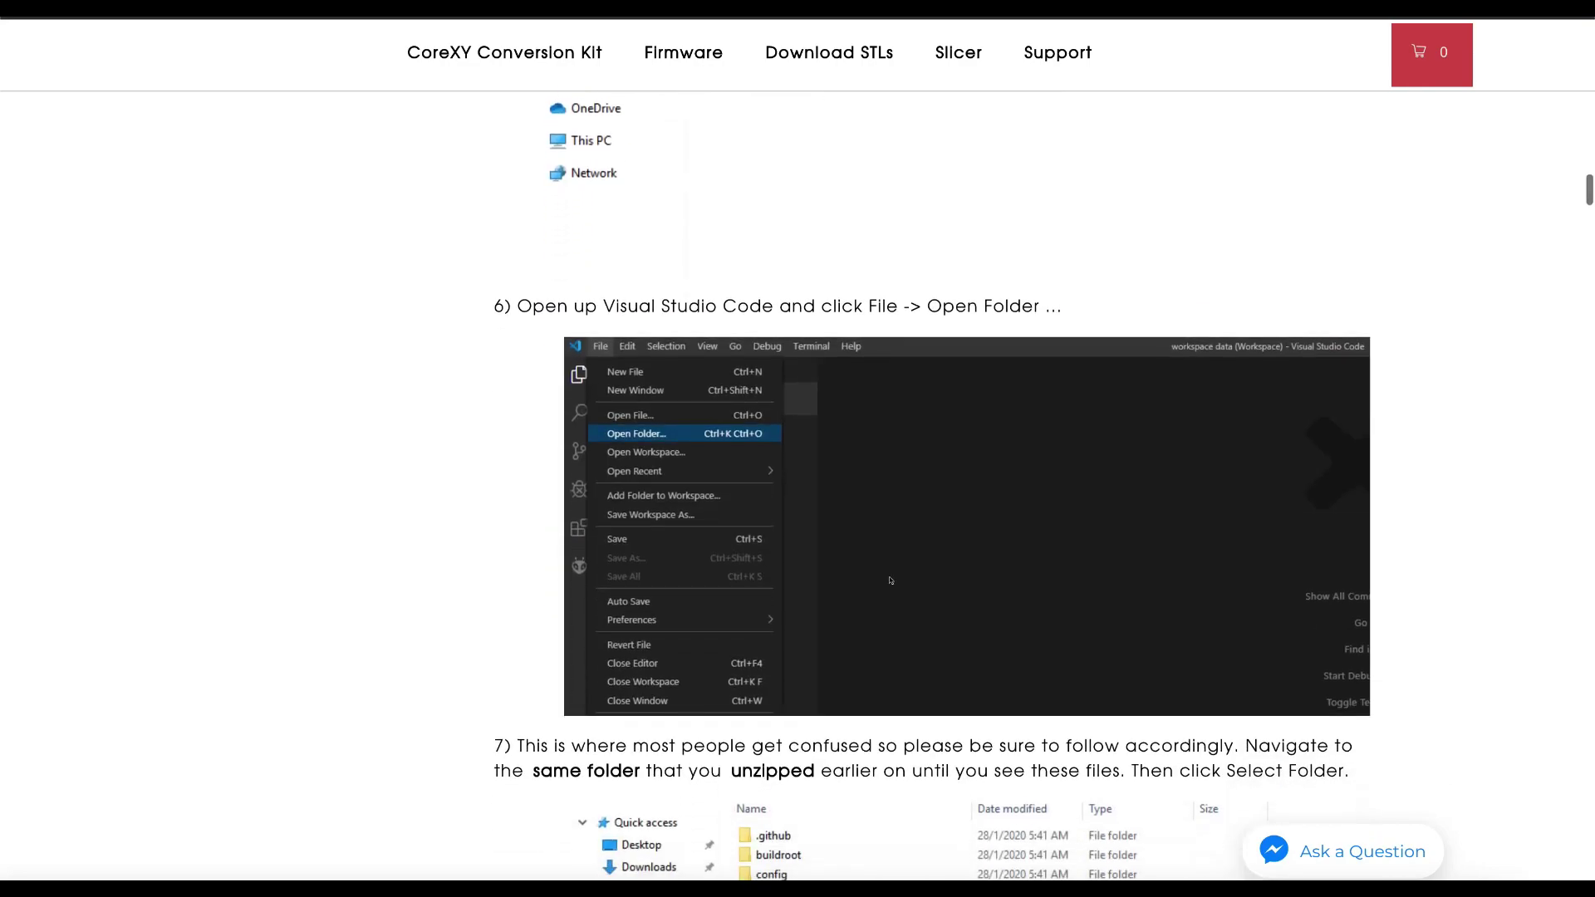
scroll(1091, 462, "down", 9)
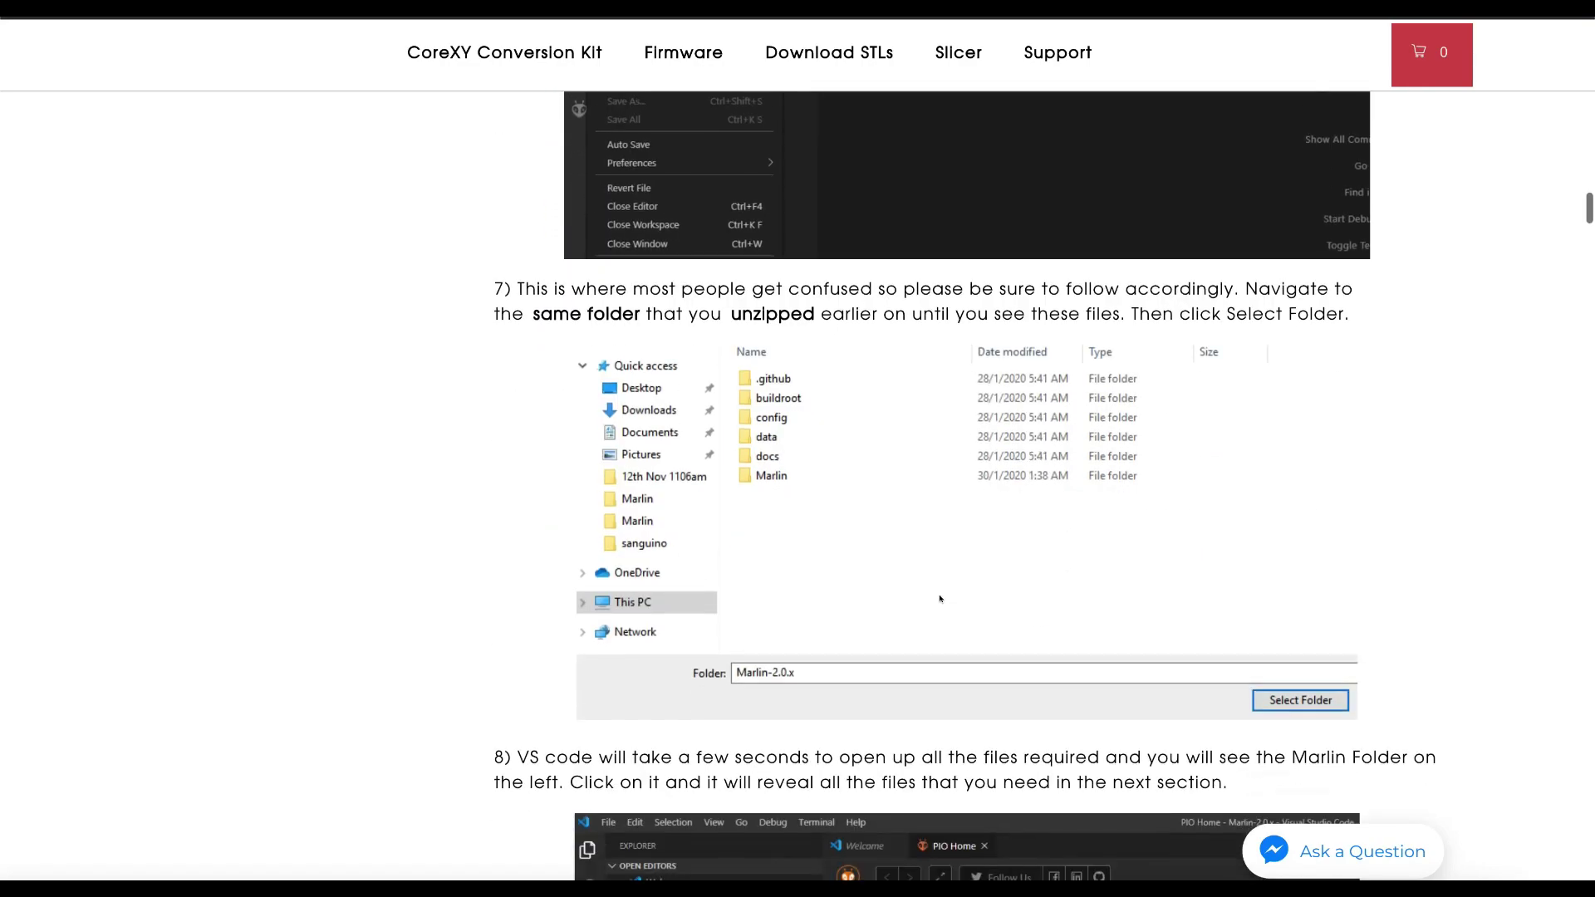
scroll(940, 599, "down", 3)
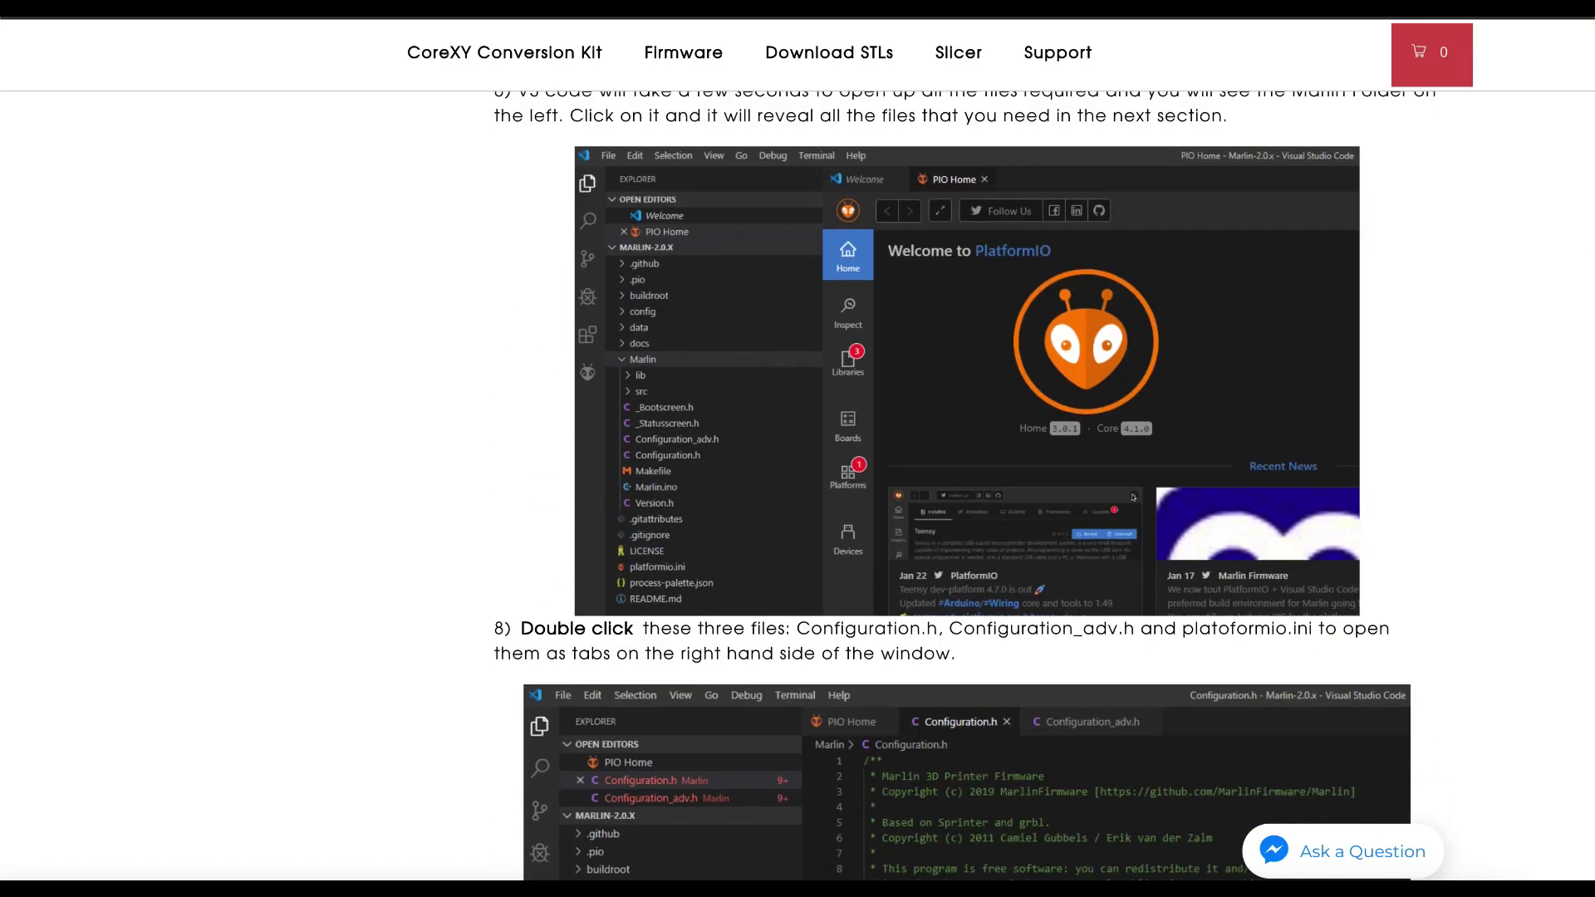
scroll(956, 593, "down", 6)
scroll(956, 593, "down", 10)
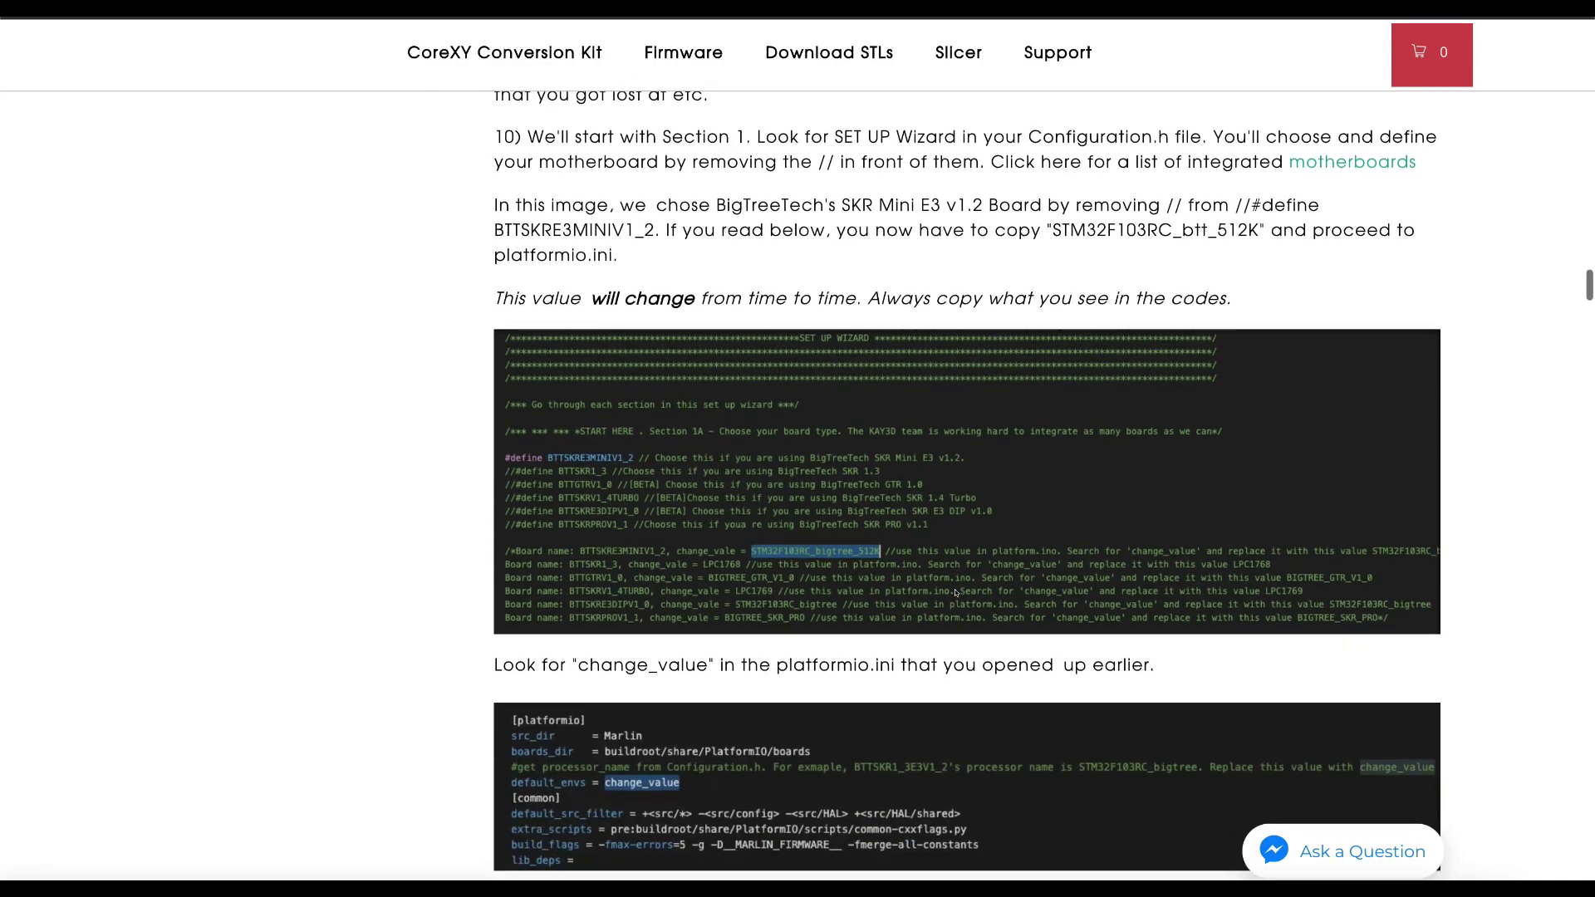
scroll(957, 615, "up", 4)
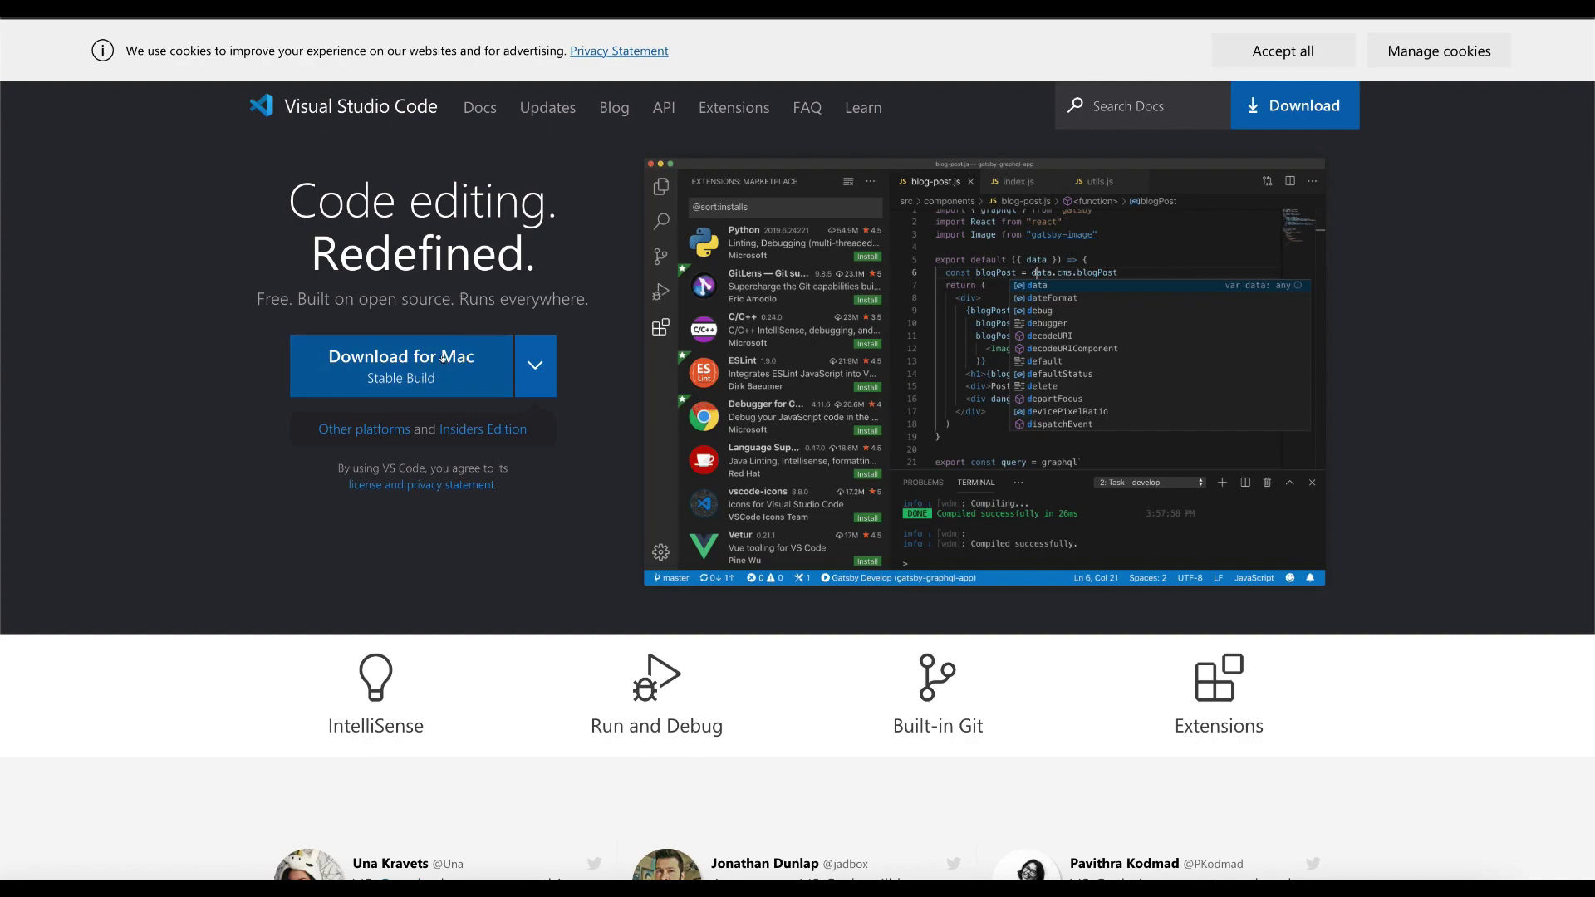
Download the stable Mac build of Visual Studio Code
left_click(443, 357)
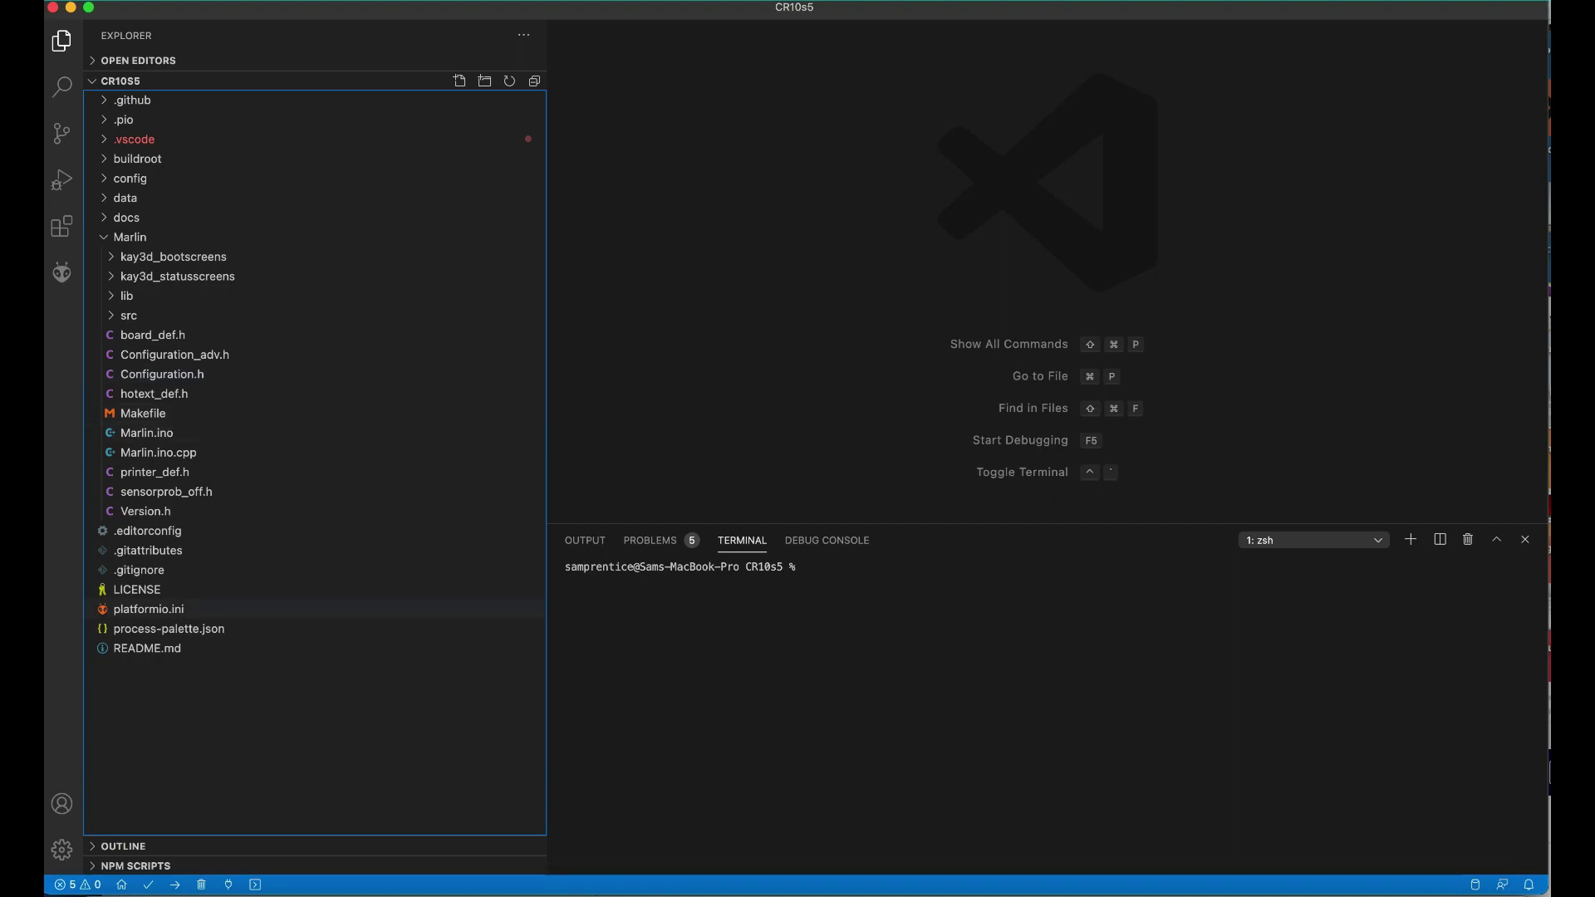
Look over platformio.ini and Configuration_adv.h, then view Configuration.h from its top includes
left_click(149, 609)
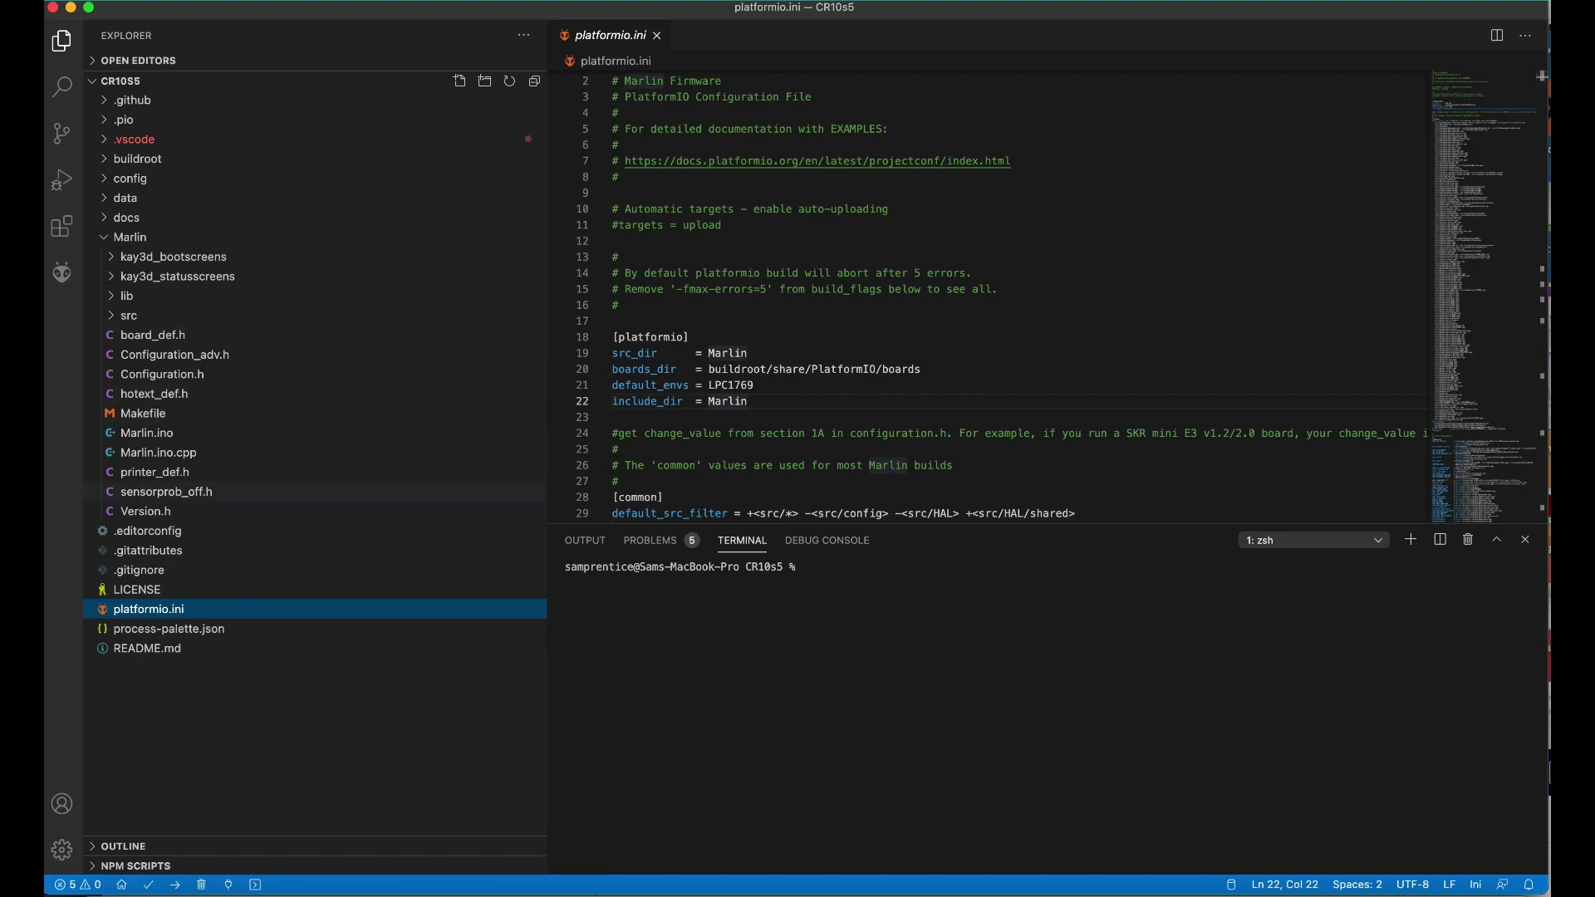
left_click(174, 355)
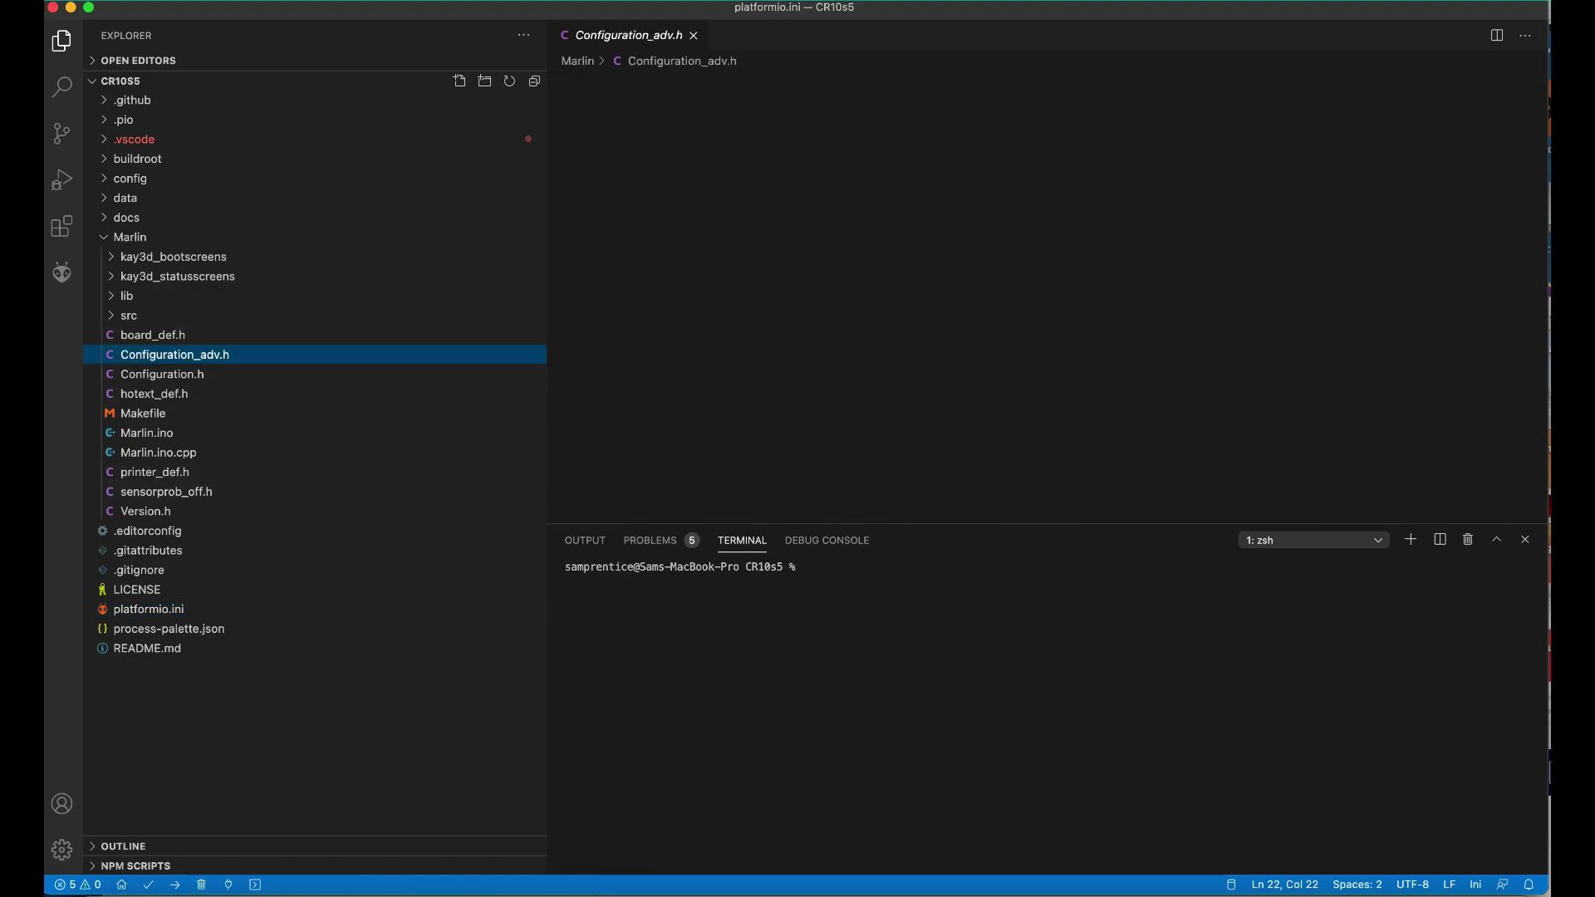
left_click(162, 373)
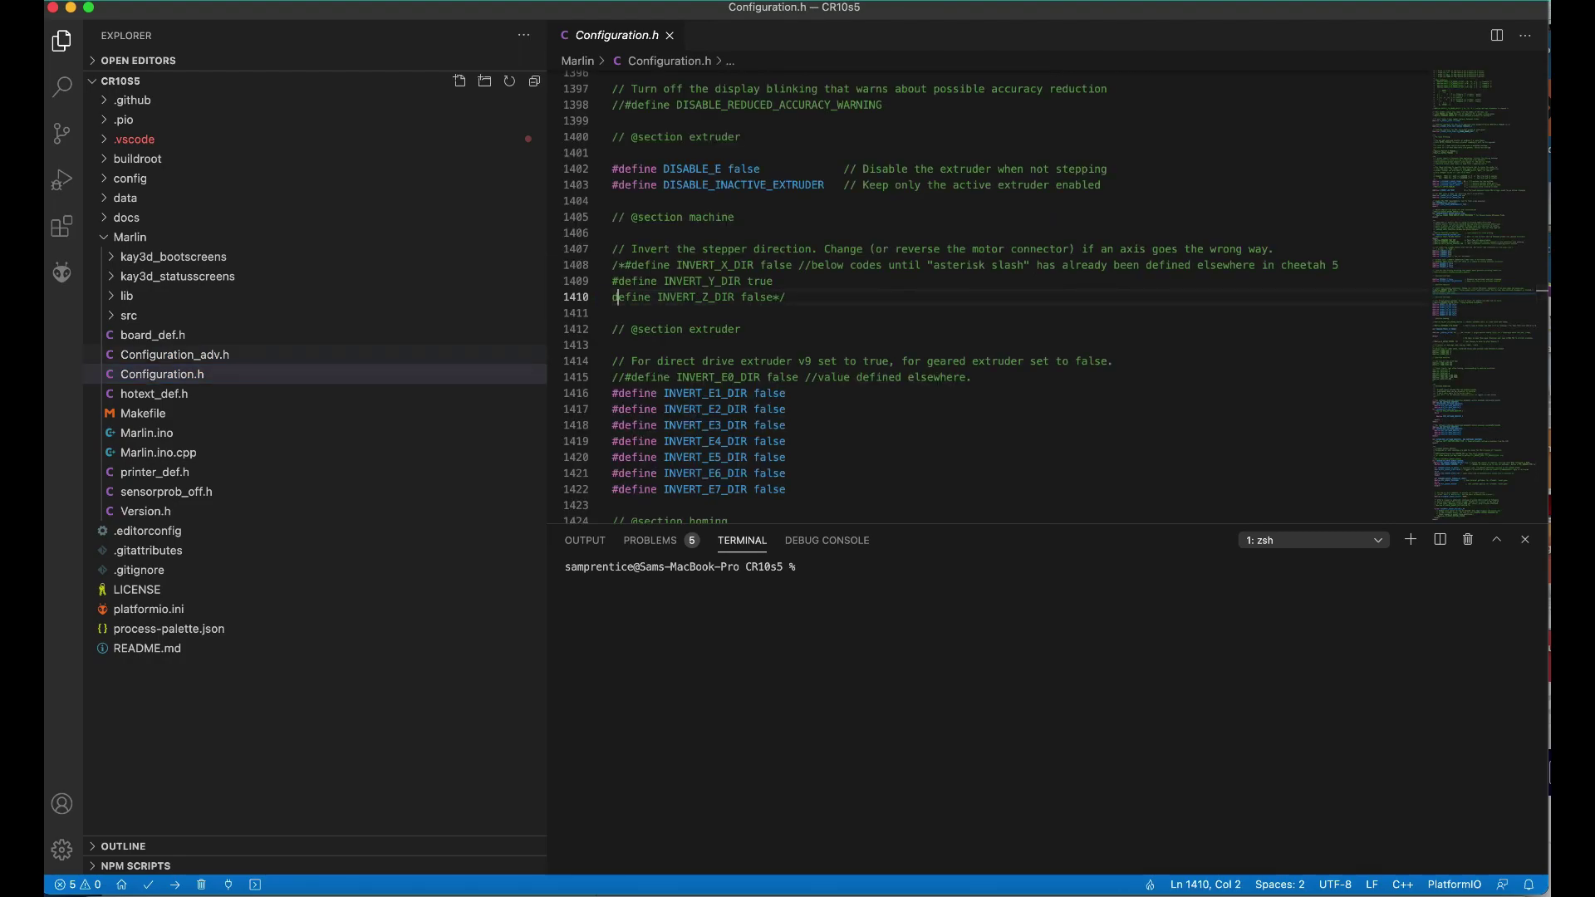
scroll(989, 299, "up", 10)
scroll(989, 299, "up", 20)
scroll(989, 299, "up", 20)
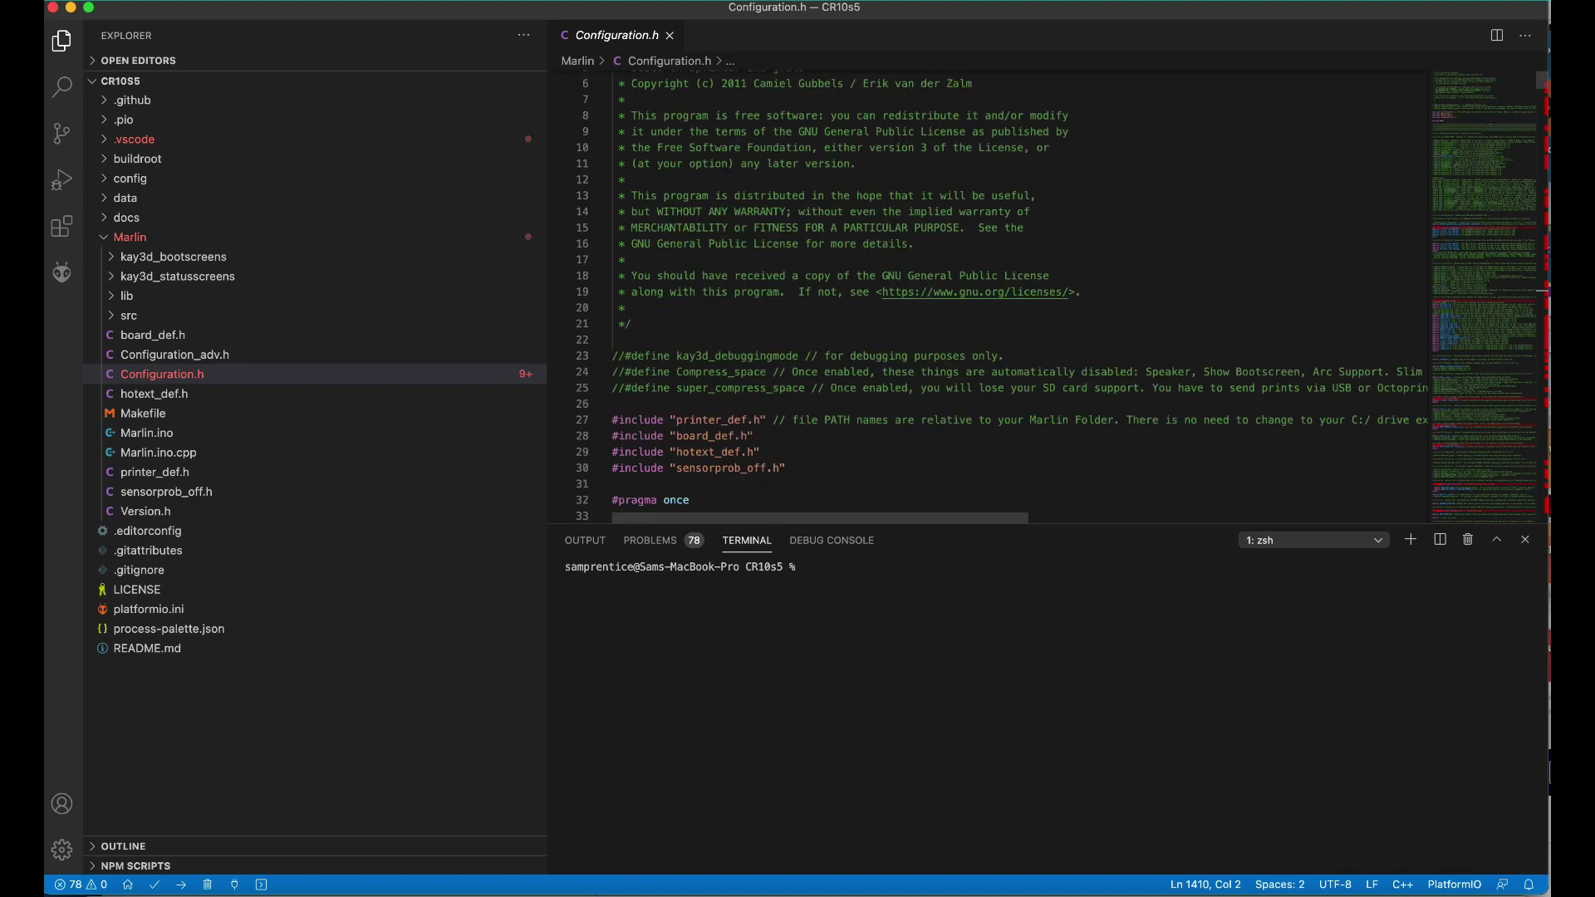
Scroll Configuration.h to the board name list pairing BTTSKRV1_4TURBO with change_value LPC1769
scroll(989, 299, "down", 5)
scroll(988, 299, "up", 2)
scroll(988, 299, "down", 5)
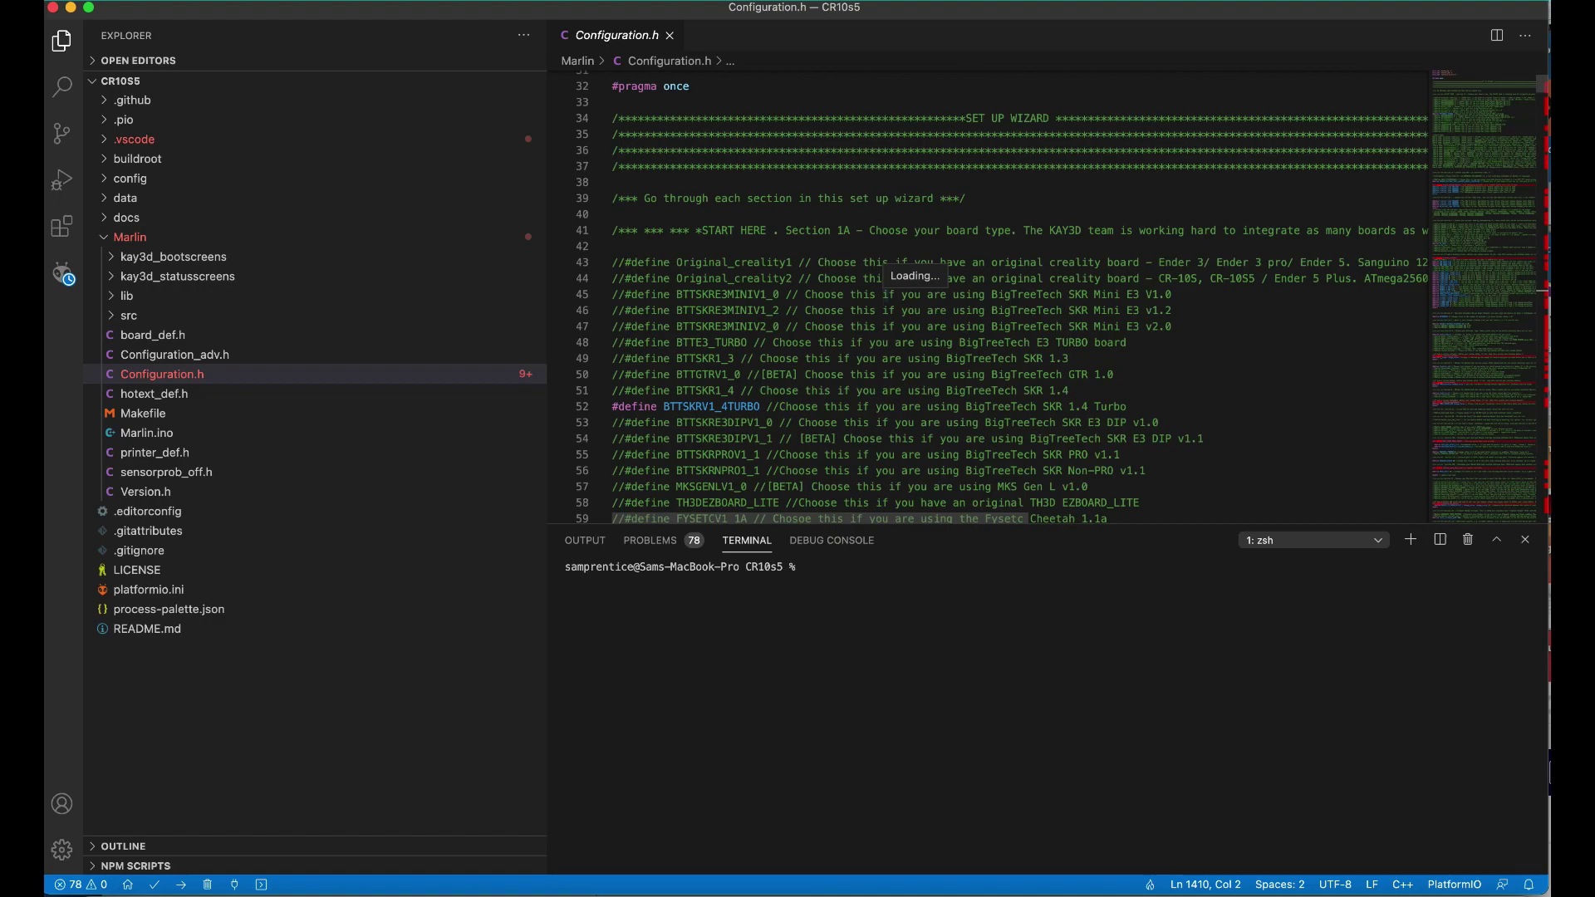
scroll(989, 299, "down", 2)
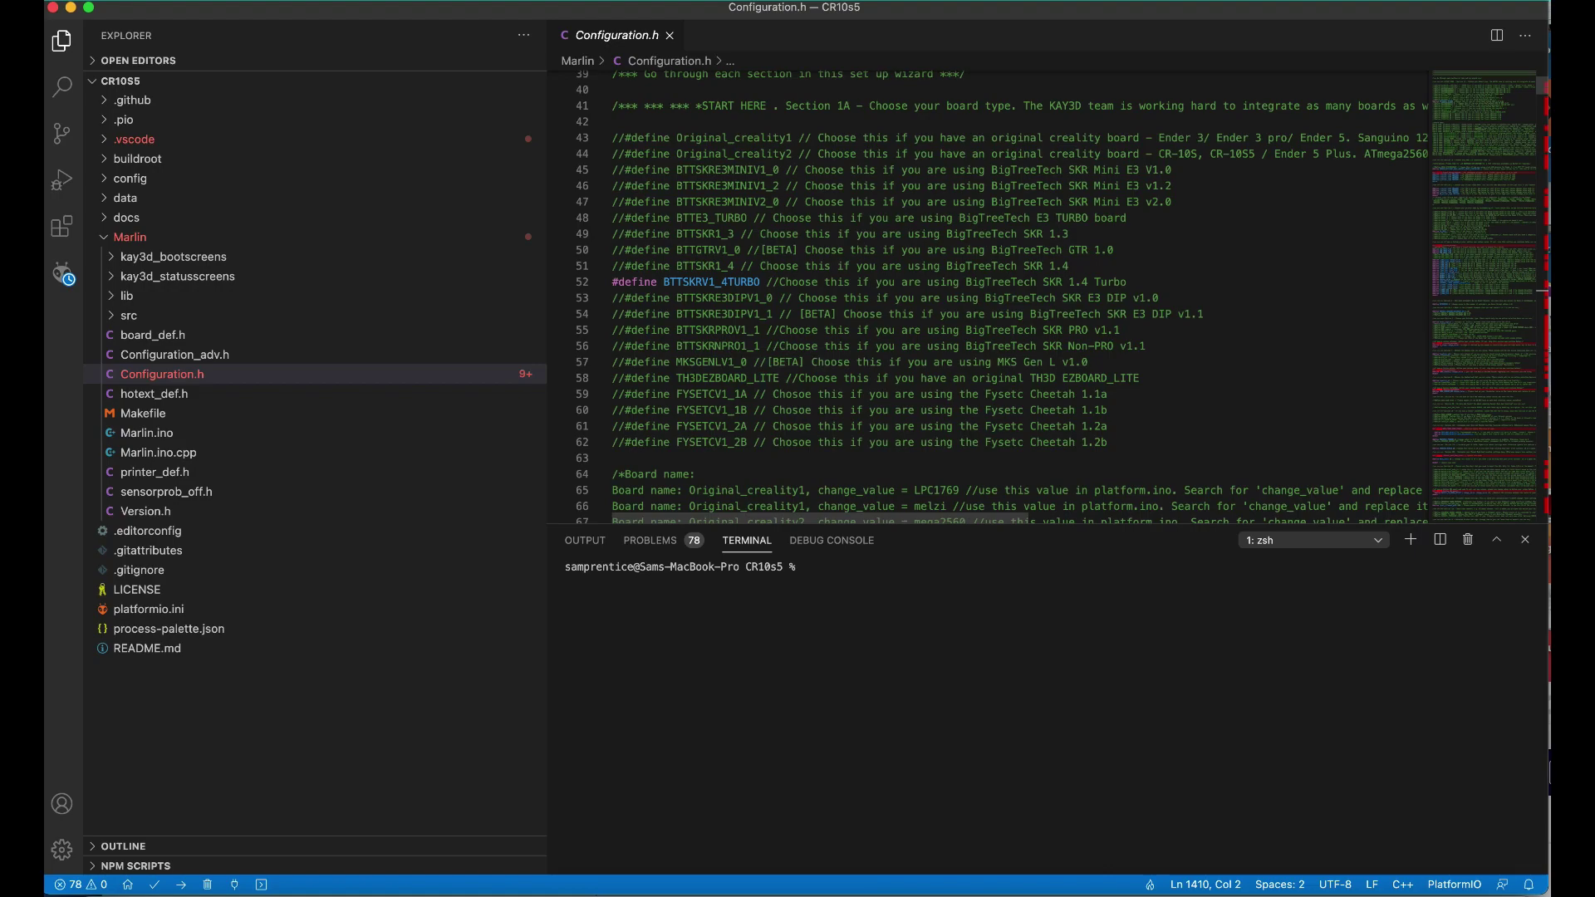
scroll(989, 299, "down", 8)
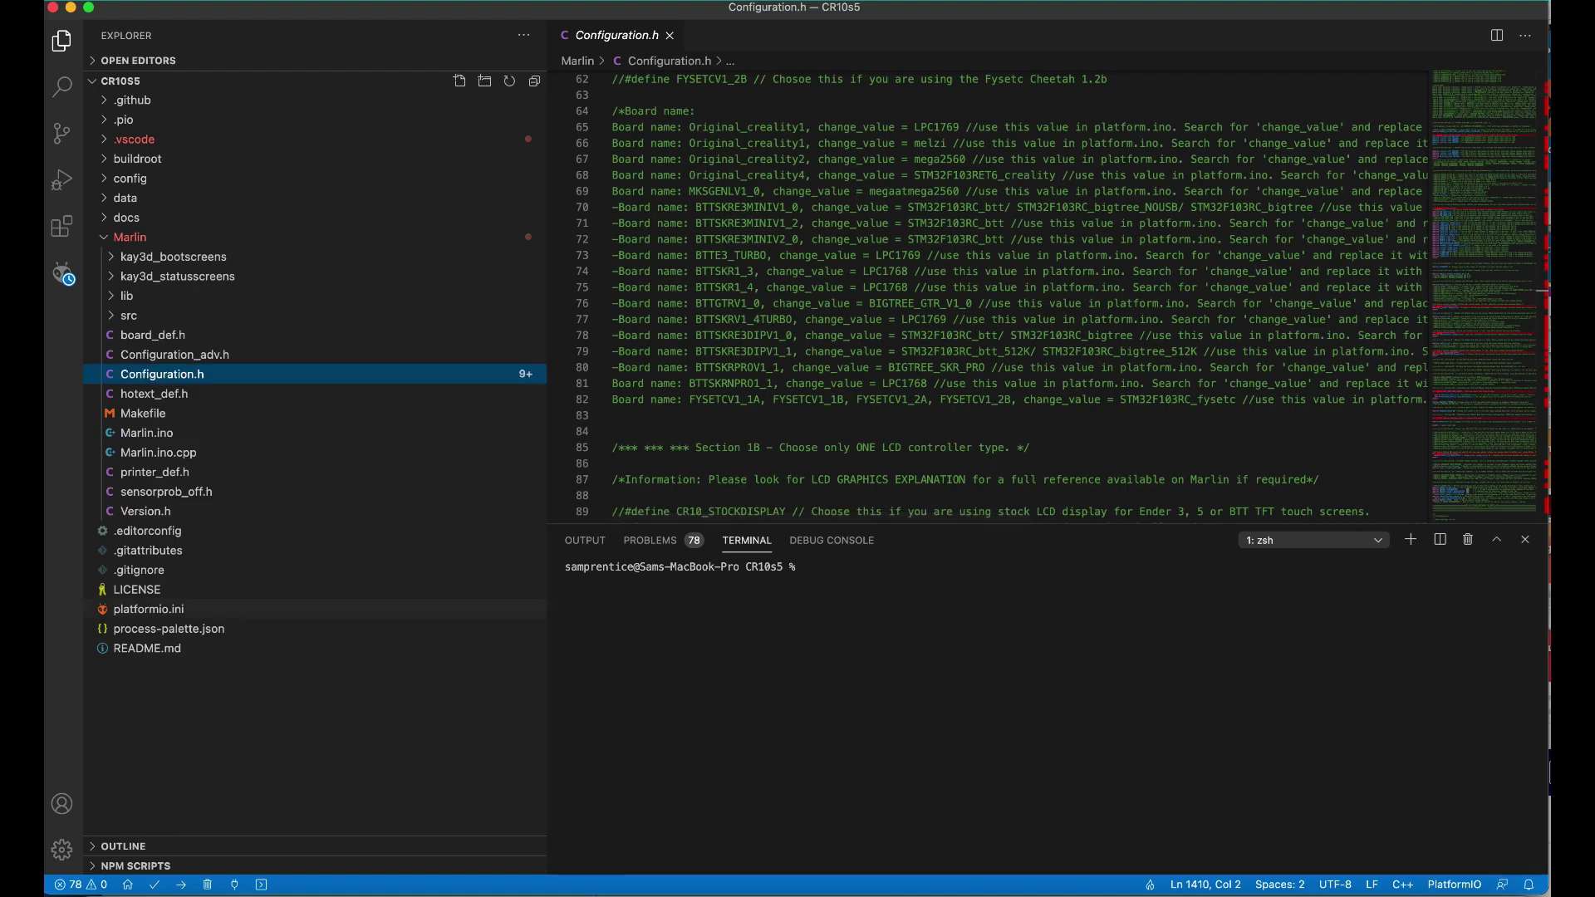
left_click(148, 609)
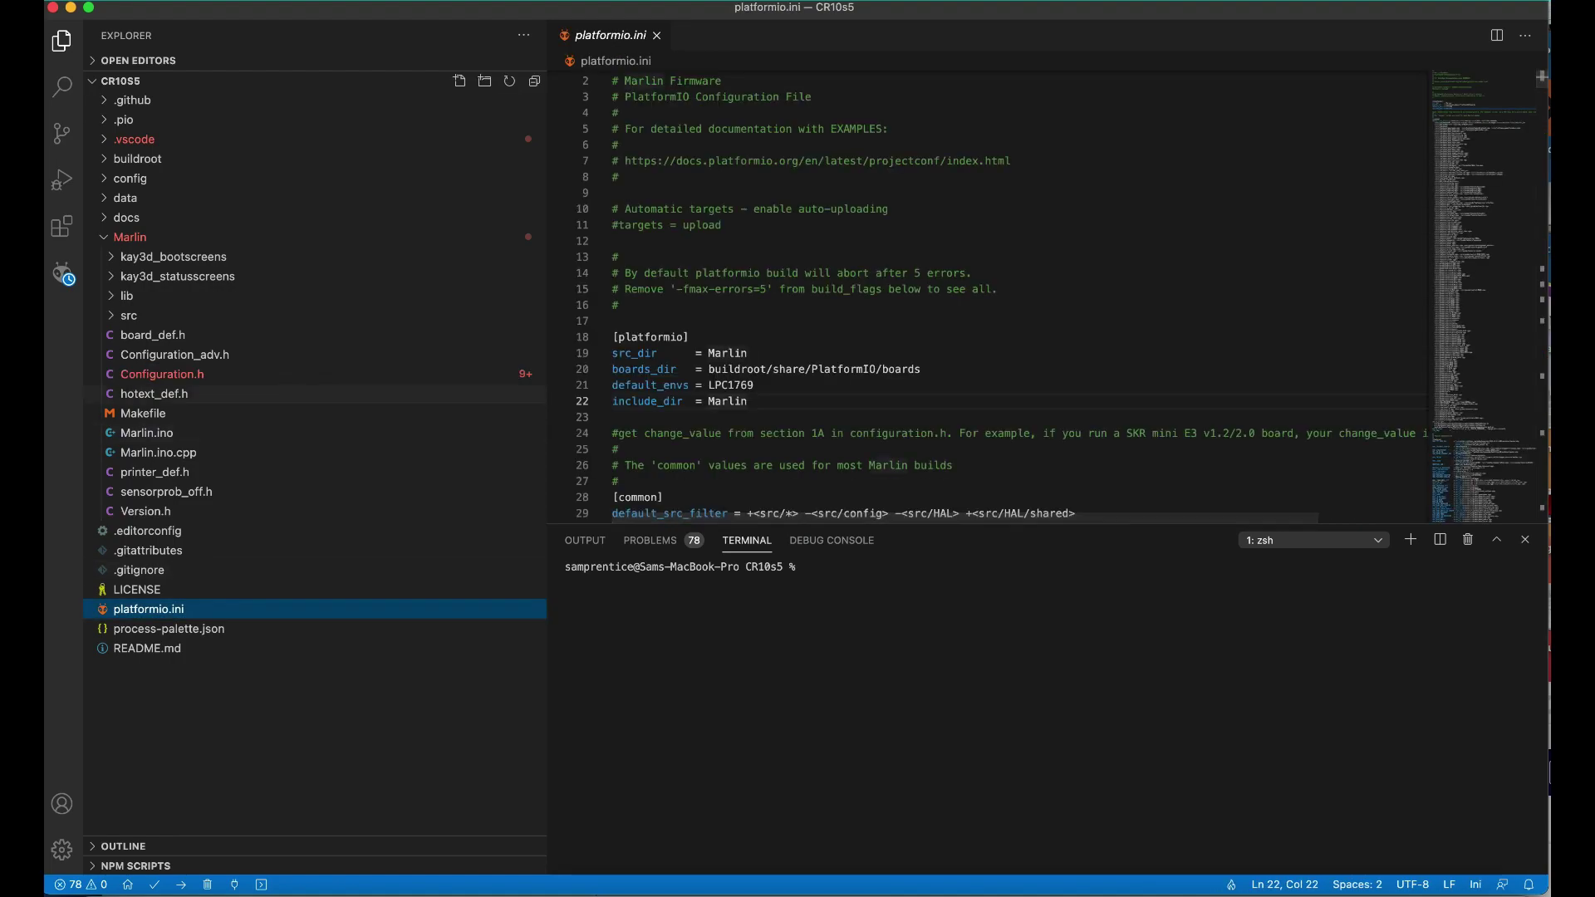
left_click(162, 374)
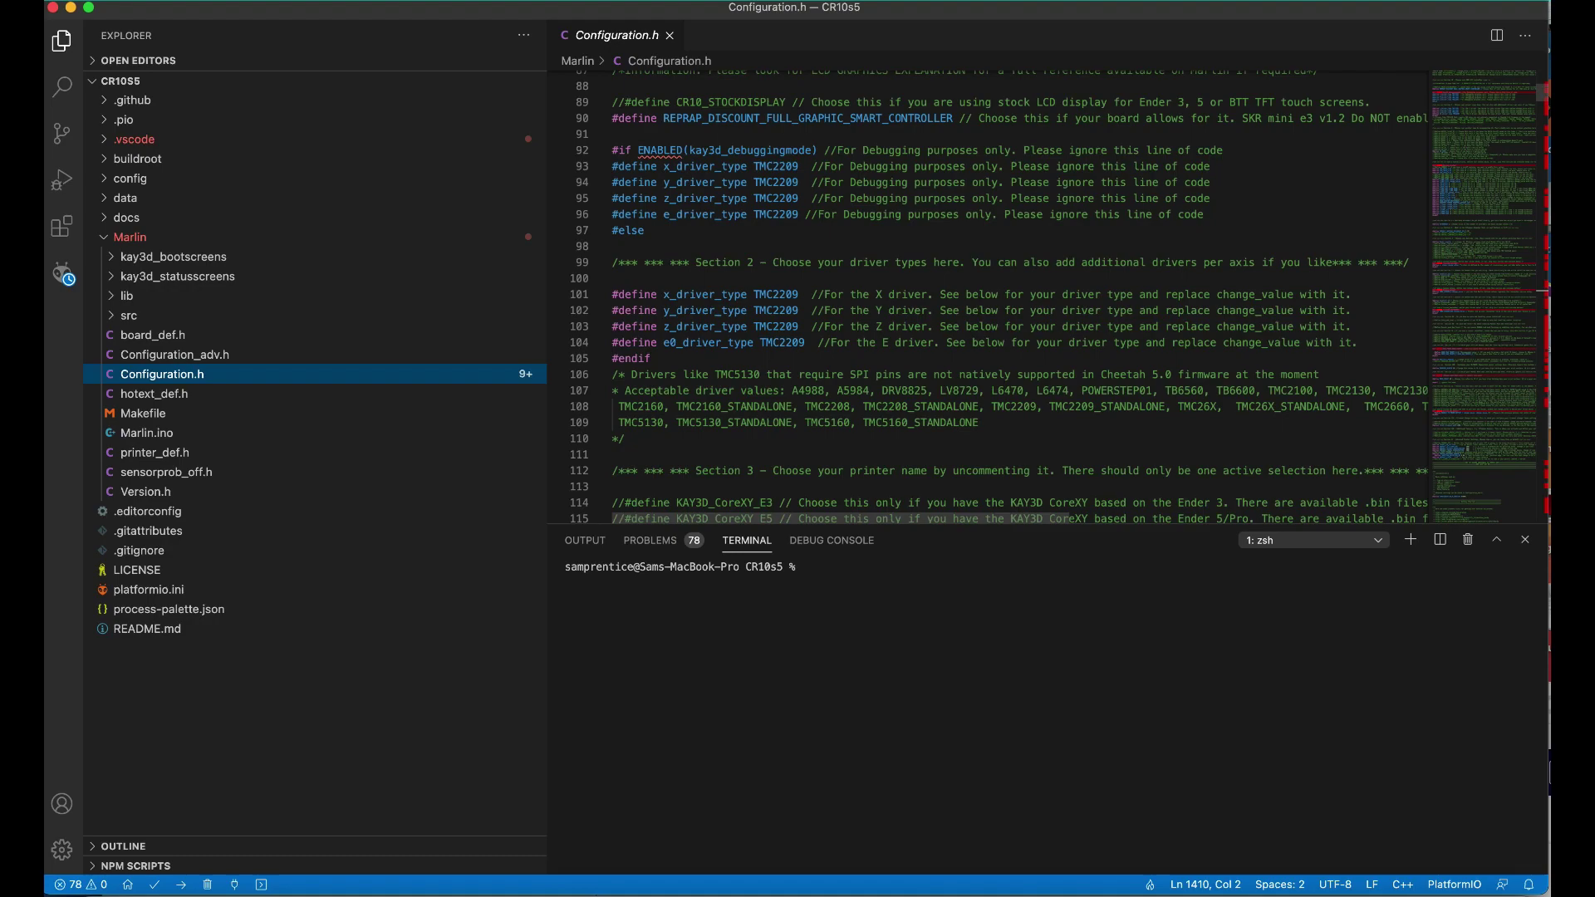
Review Configuration.h's wizard settings down to Total_filament_path 250 and 500 accelerations
scroll(988, 296, "down", 7)
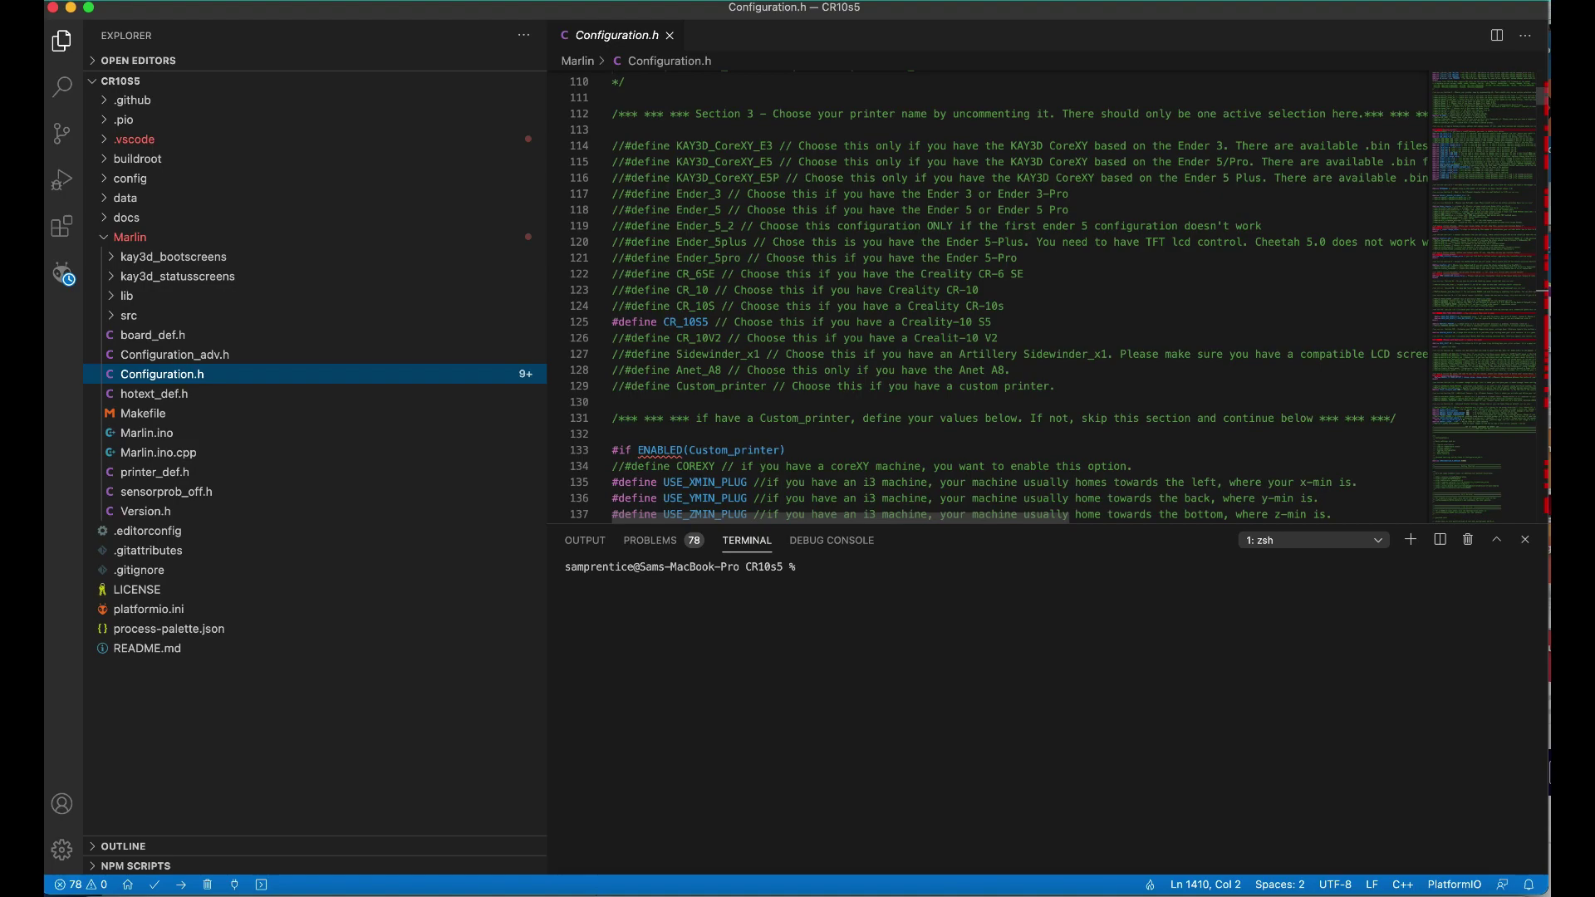
scroll(1055, 297, "down", 6)
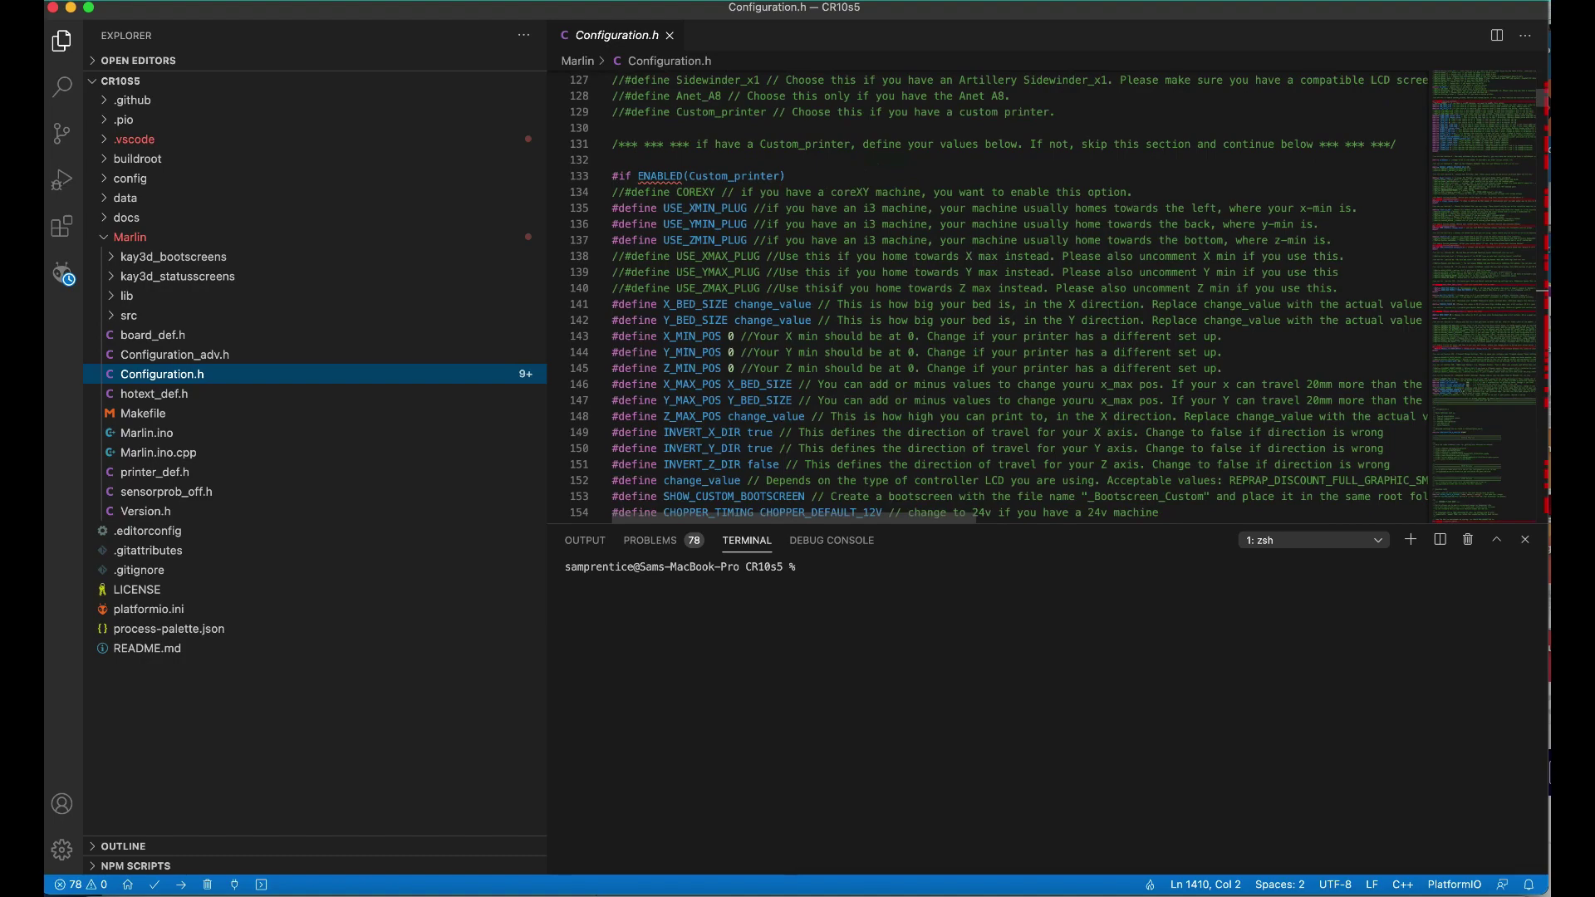
scroll(989, 296, "up", 3)
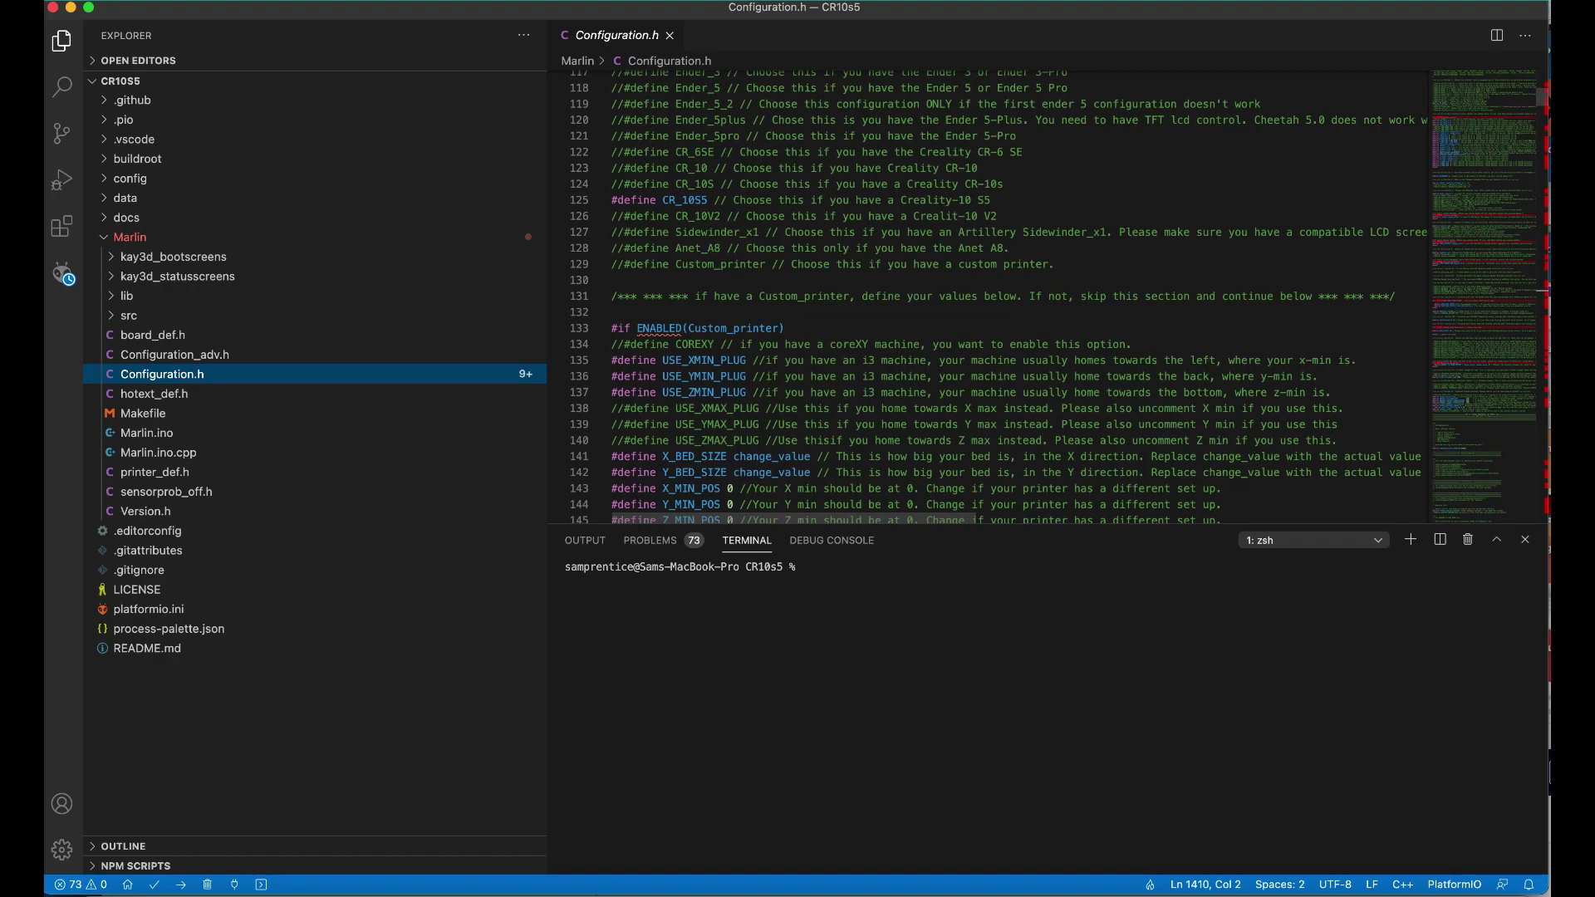
mouse_move(693, 264)
scroll(694, 264, "down", 10)
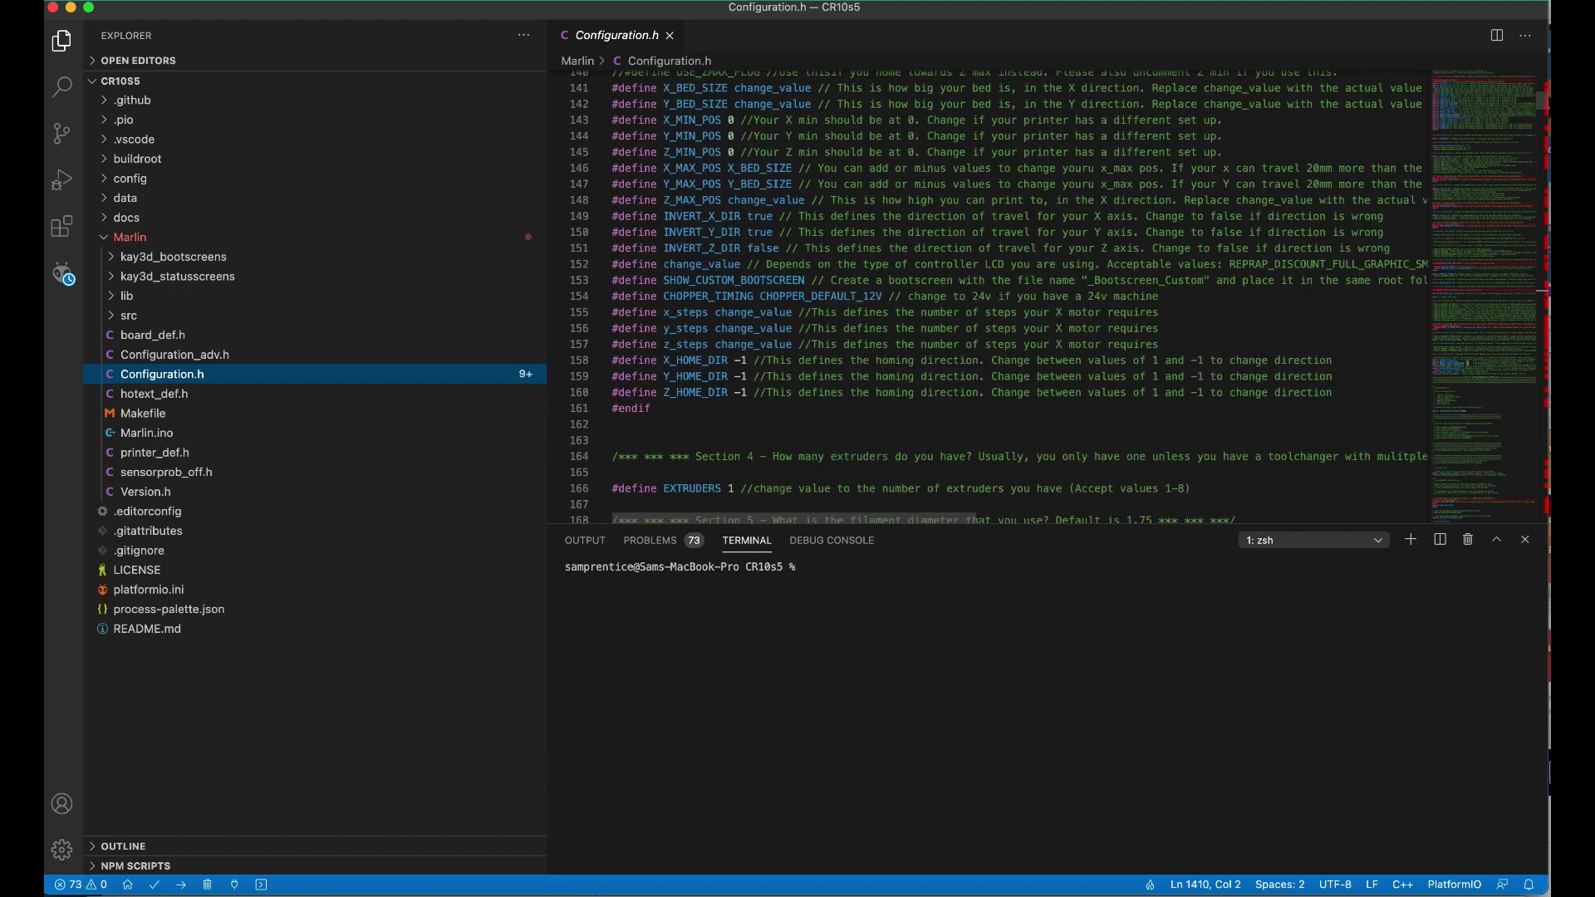
scroll(988, 296, "down", 5)
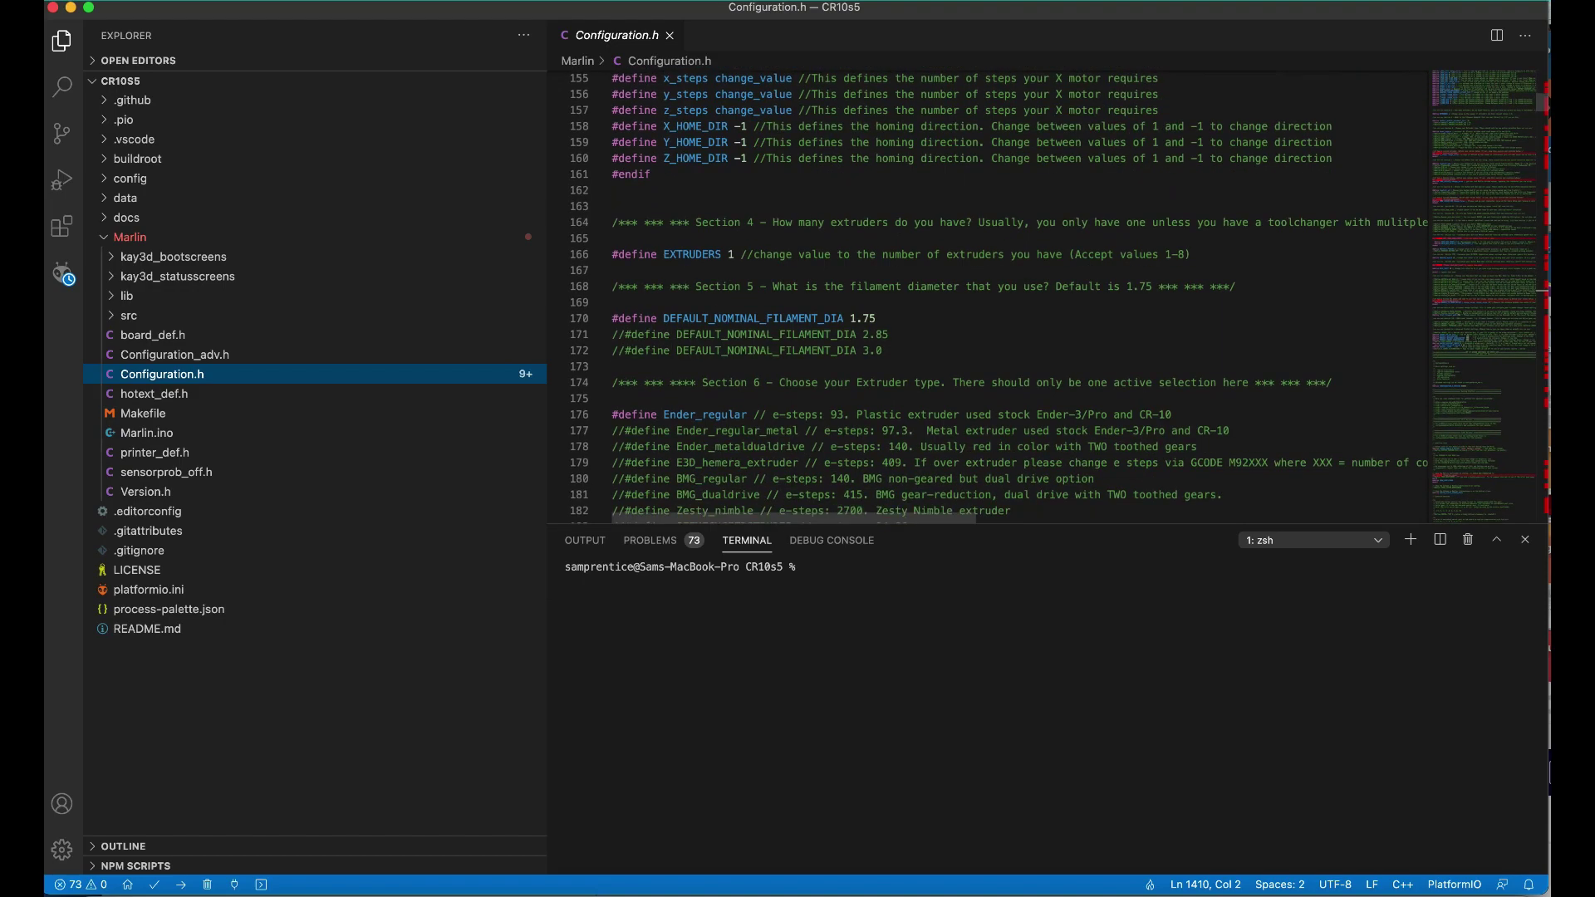
scroll(989, 296, "down", 1)
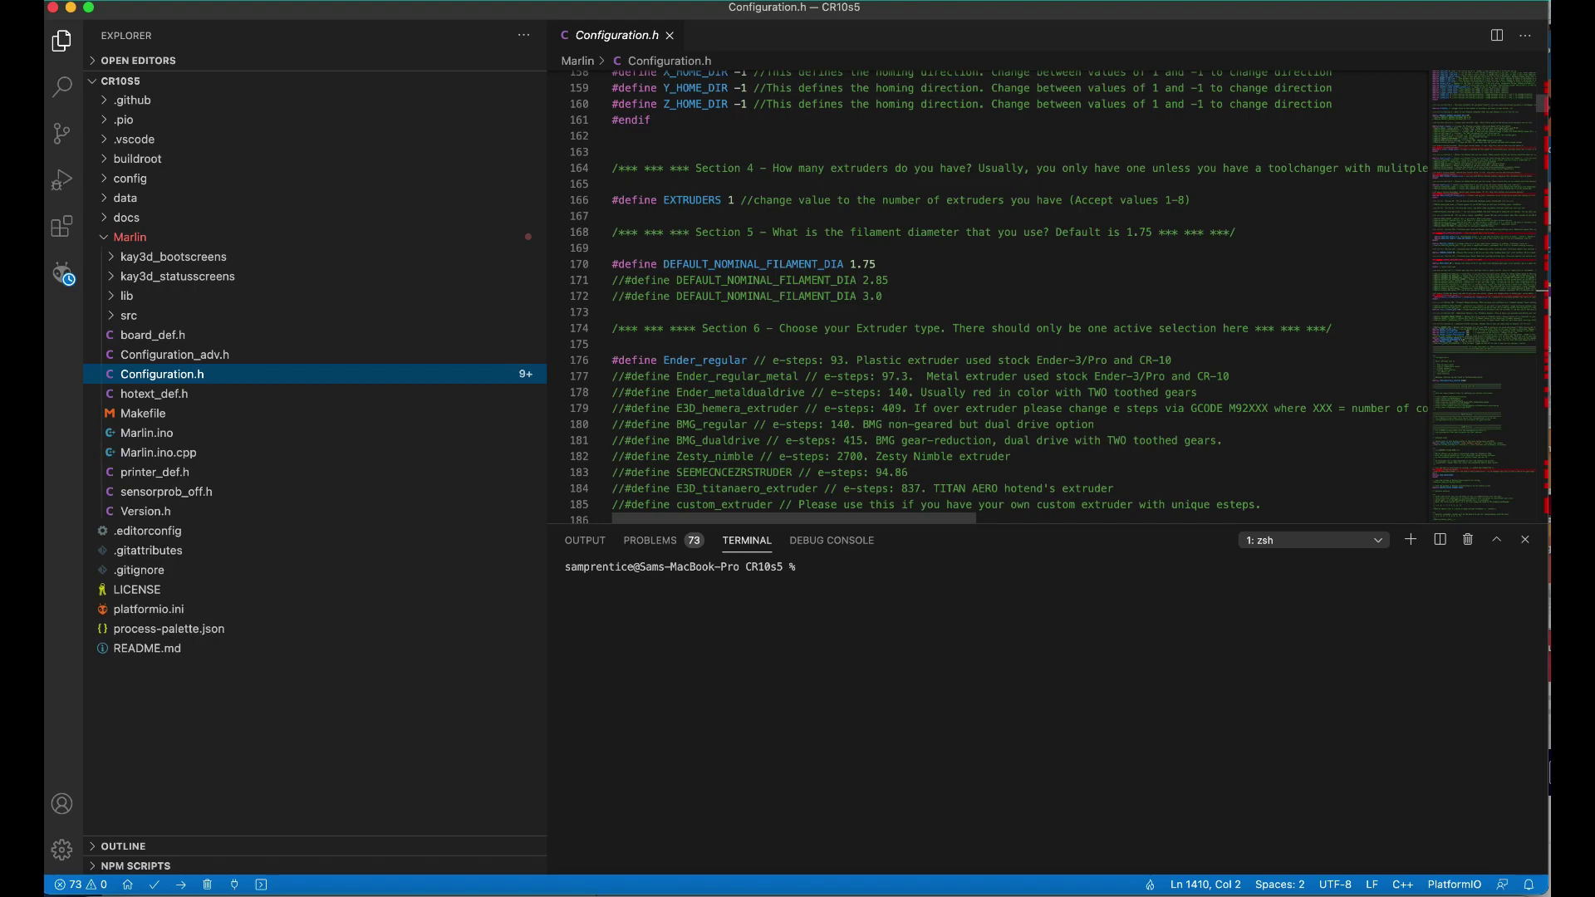
scroll(989, 297, "down", 3)
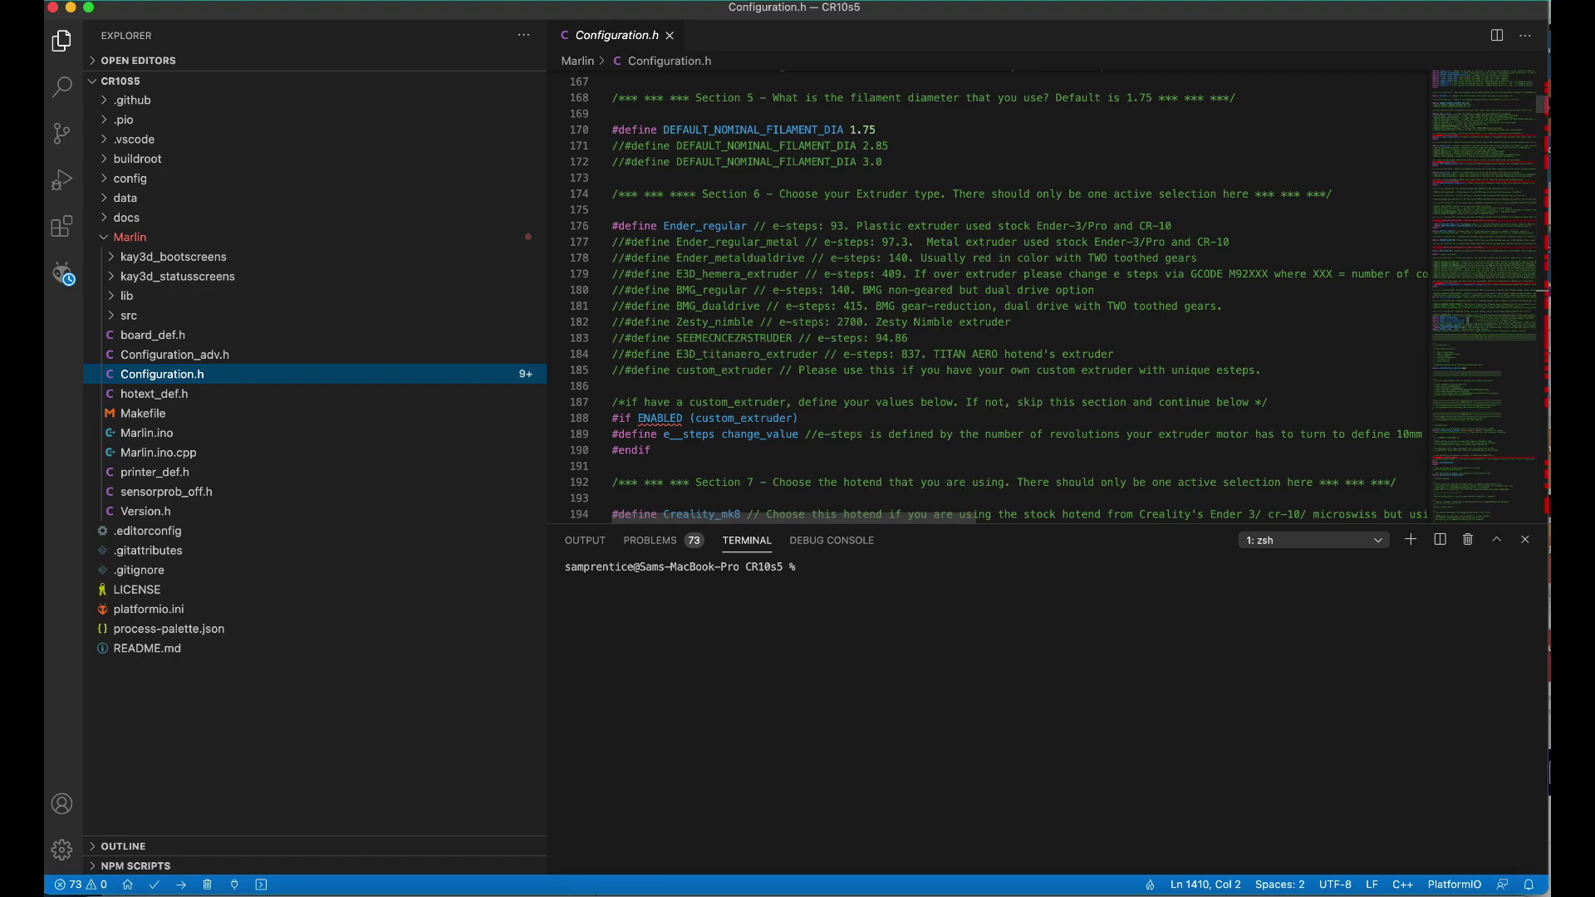
scroll(839, 370, "down", 4)
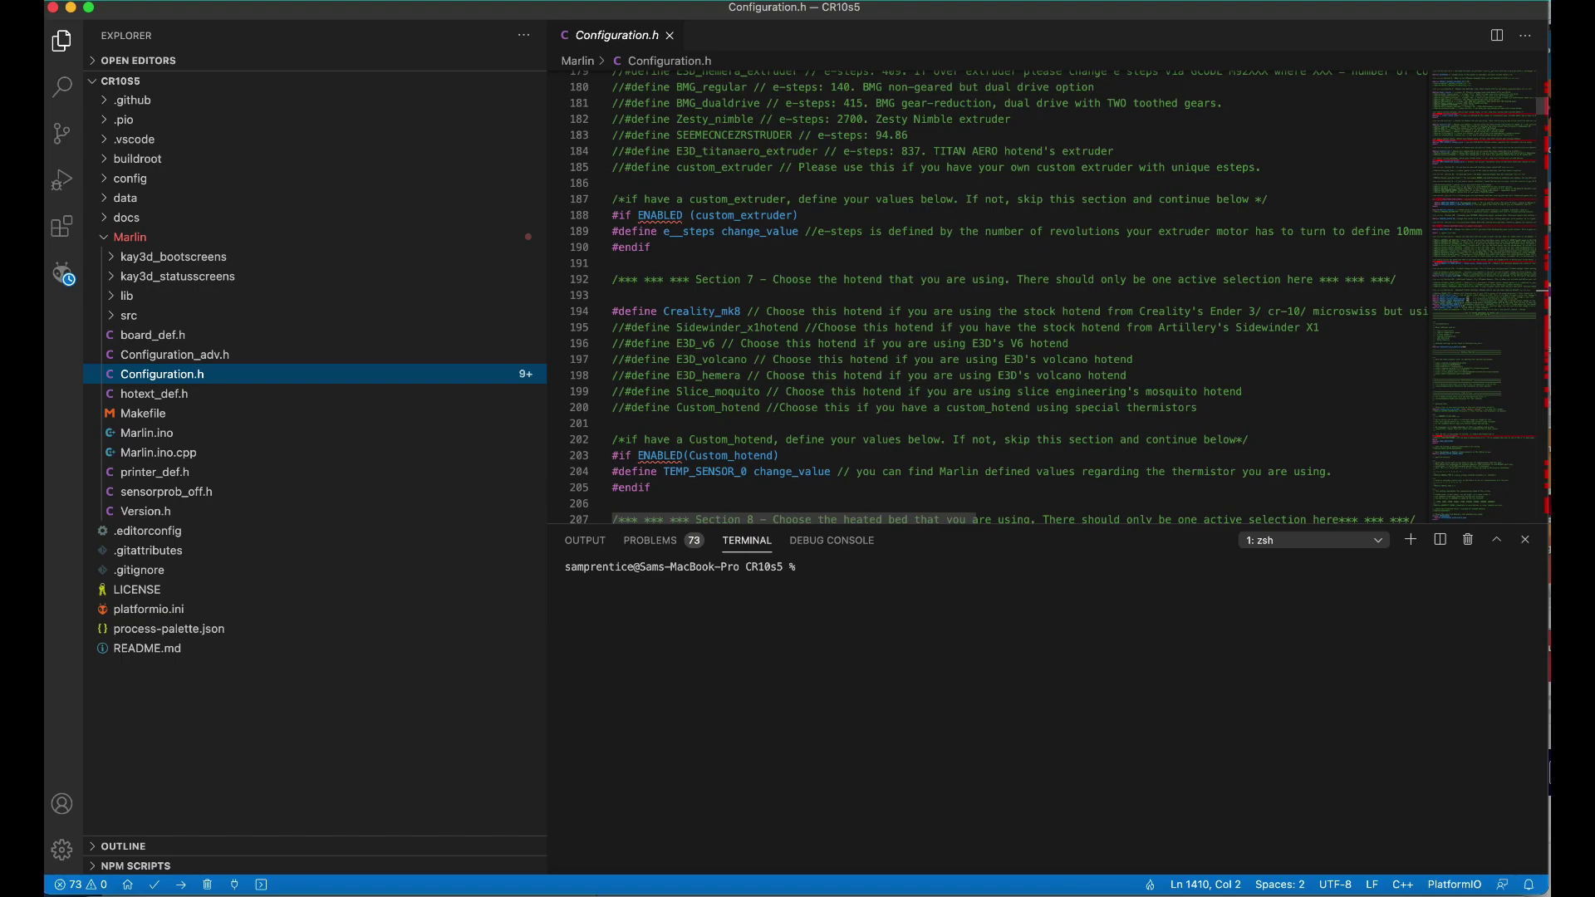
scroll(997, 297, "down", 4)
scroll(997, 296, "down", 2)
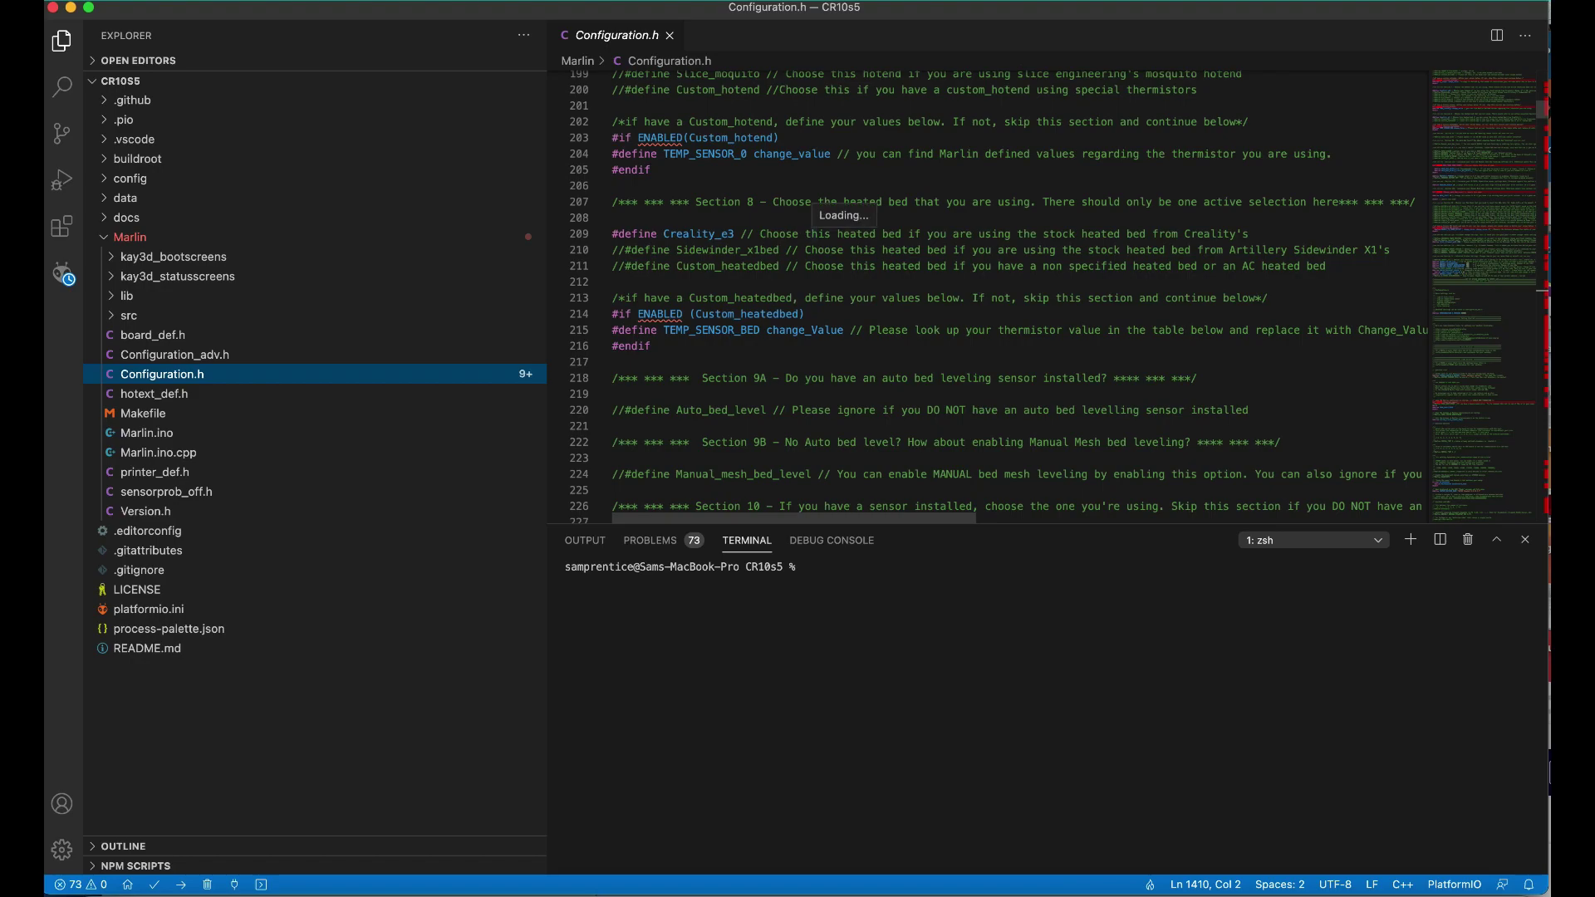
scroll(847, 203, "down", 4)
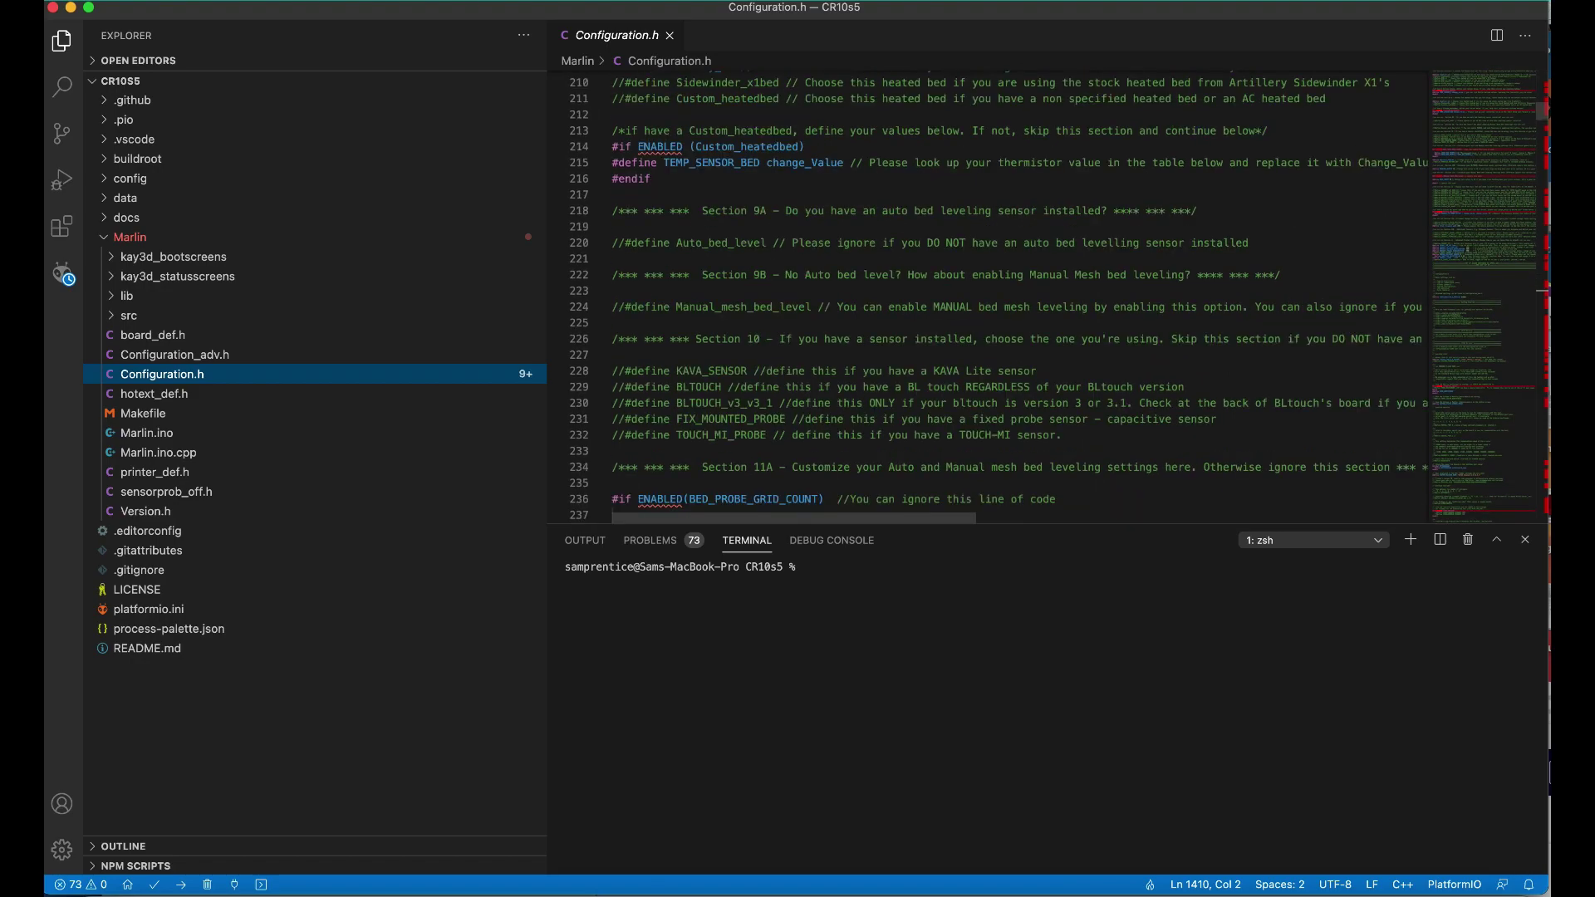
scroll(848, 204, "down", 4)
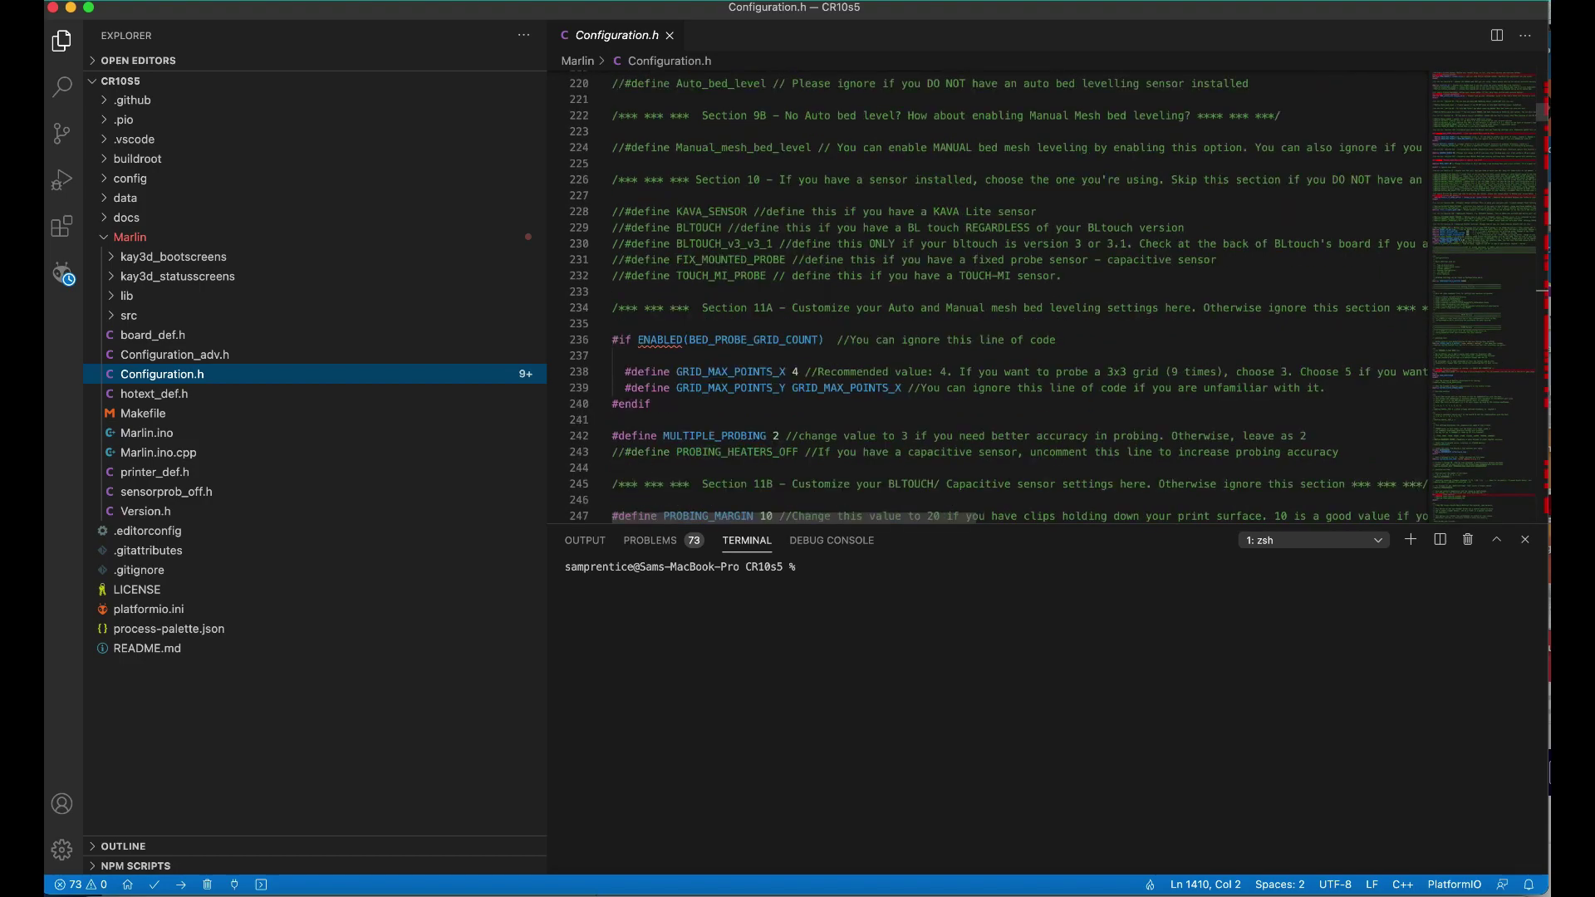
scroll(848, 204, "down", 1)
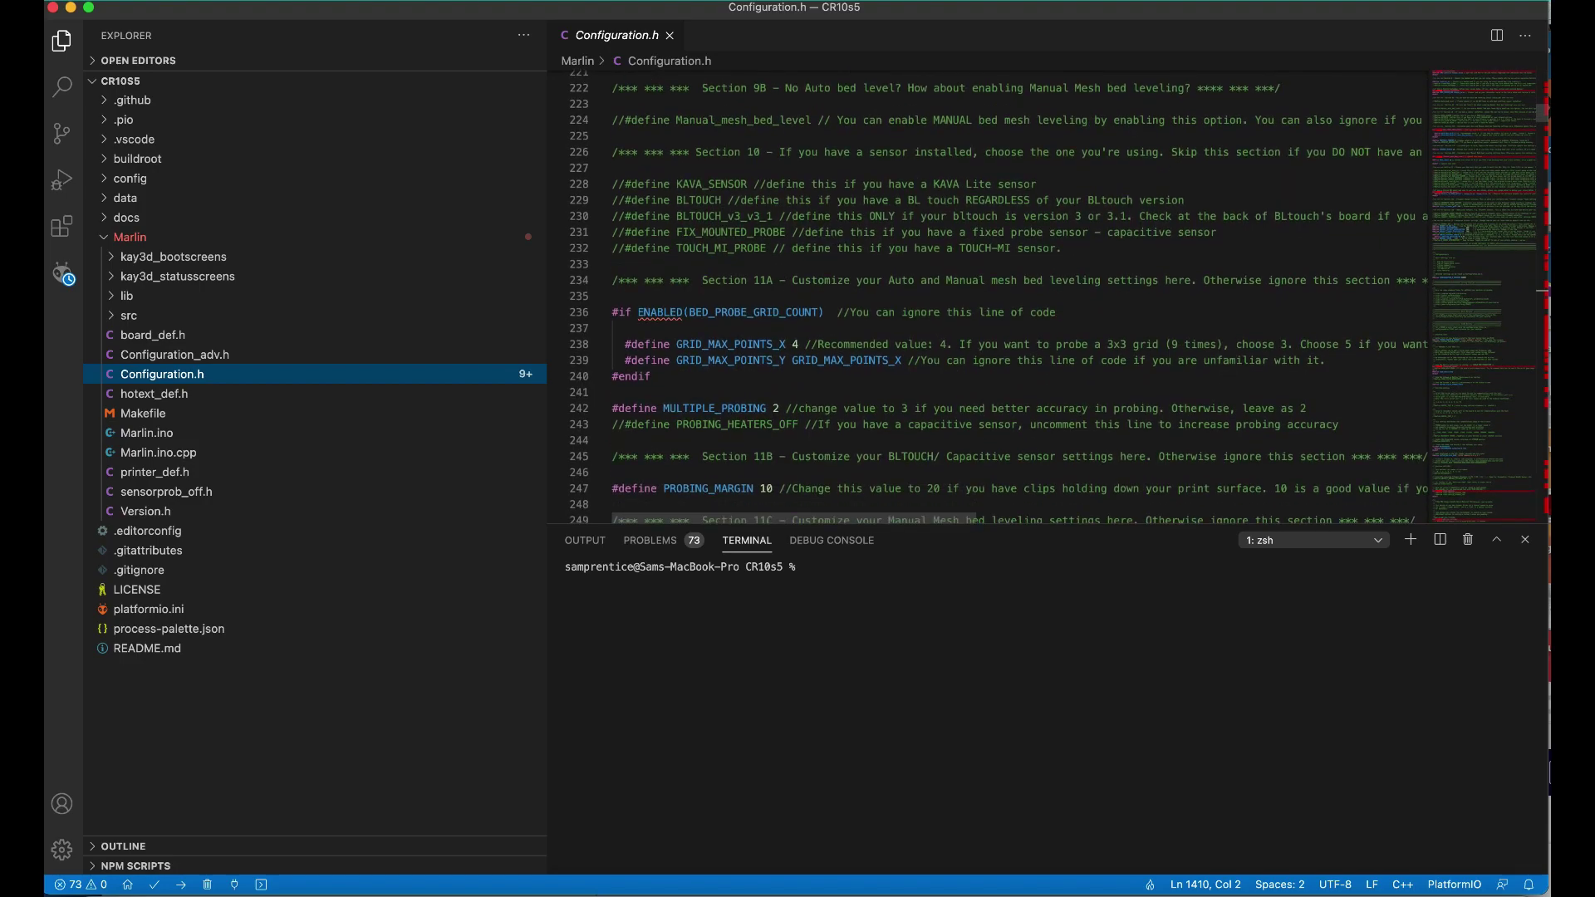
scroll(1053, 297, "down", 2)
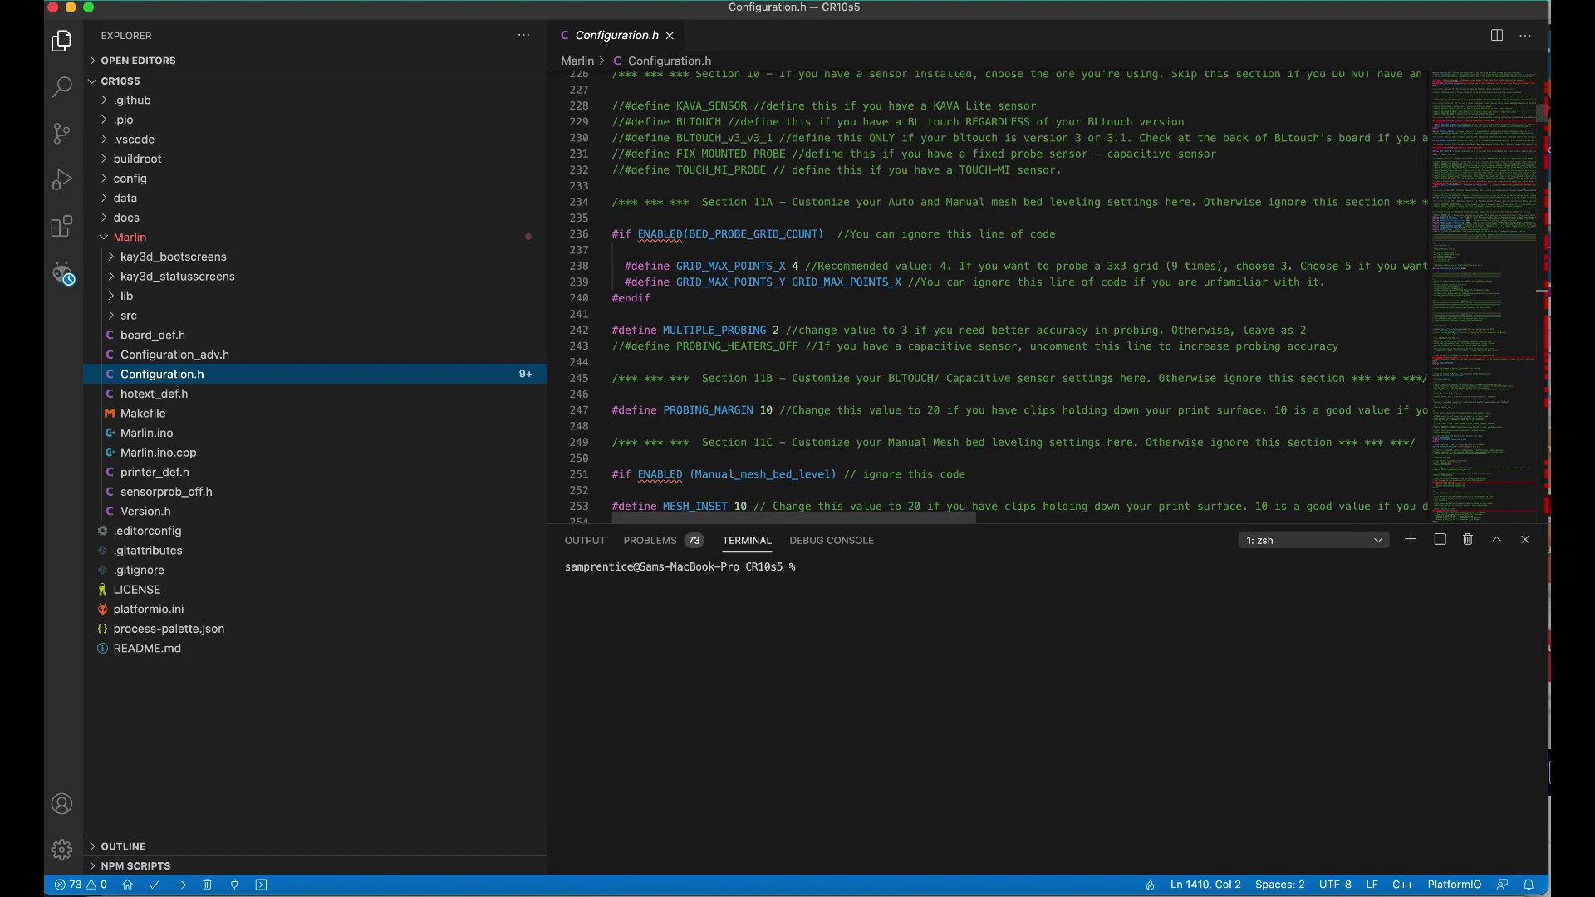
scroll(1055, 296, "down", 6)
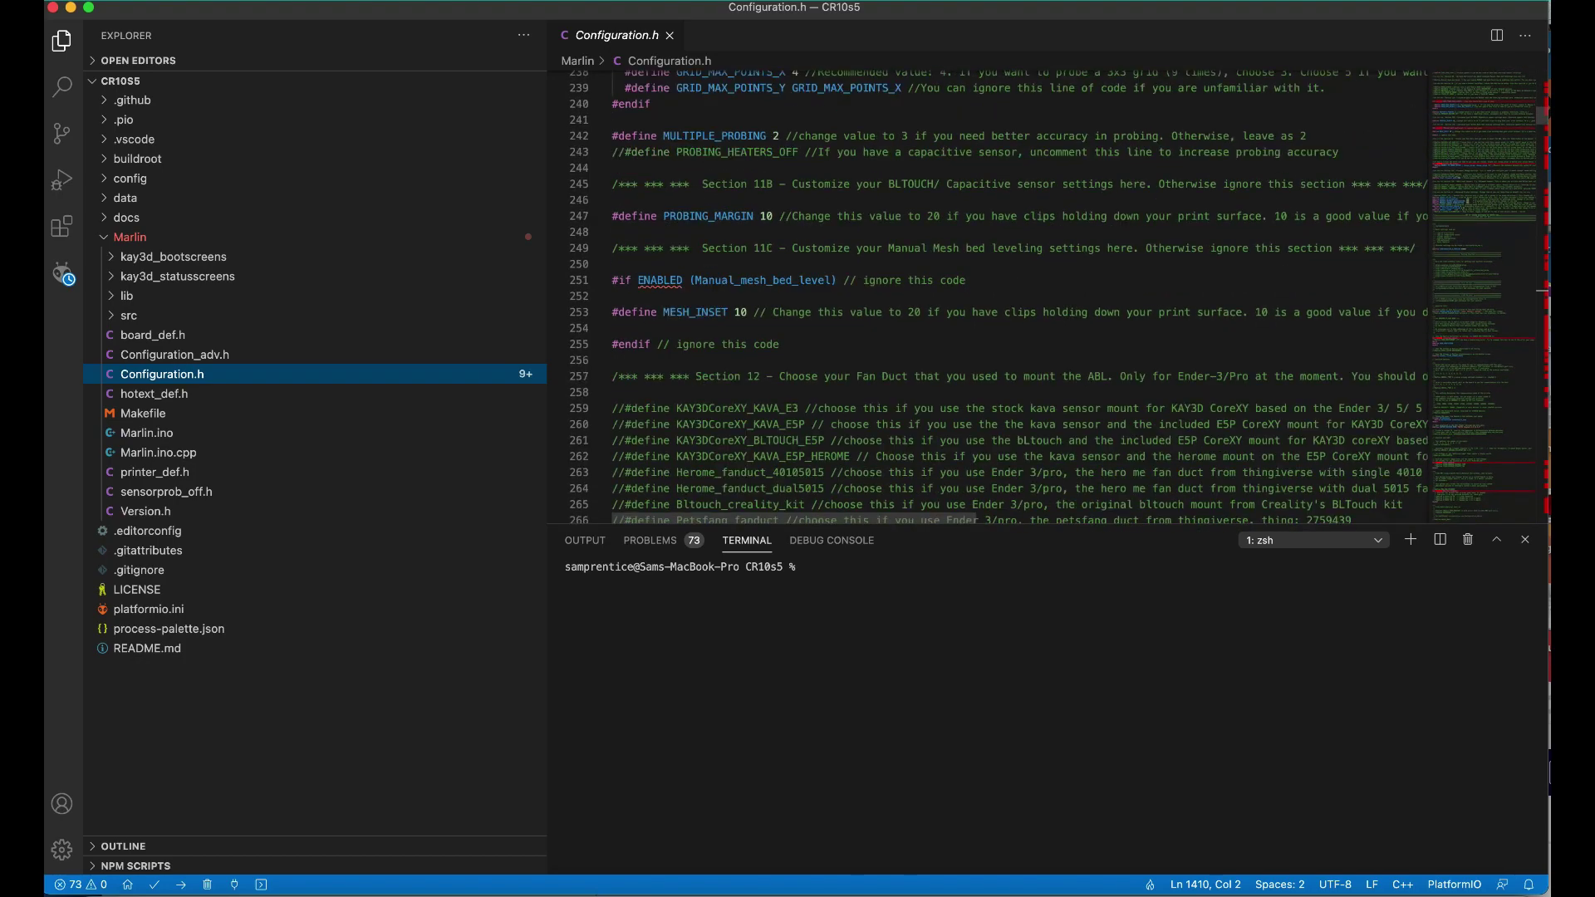
scroll(1053, 297, "down", 2)
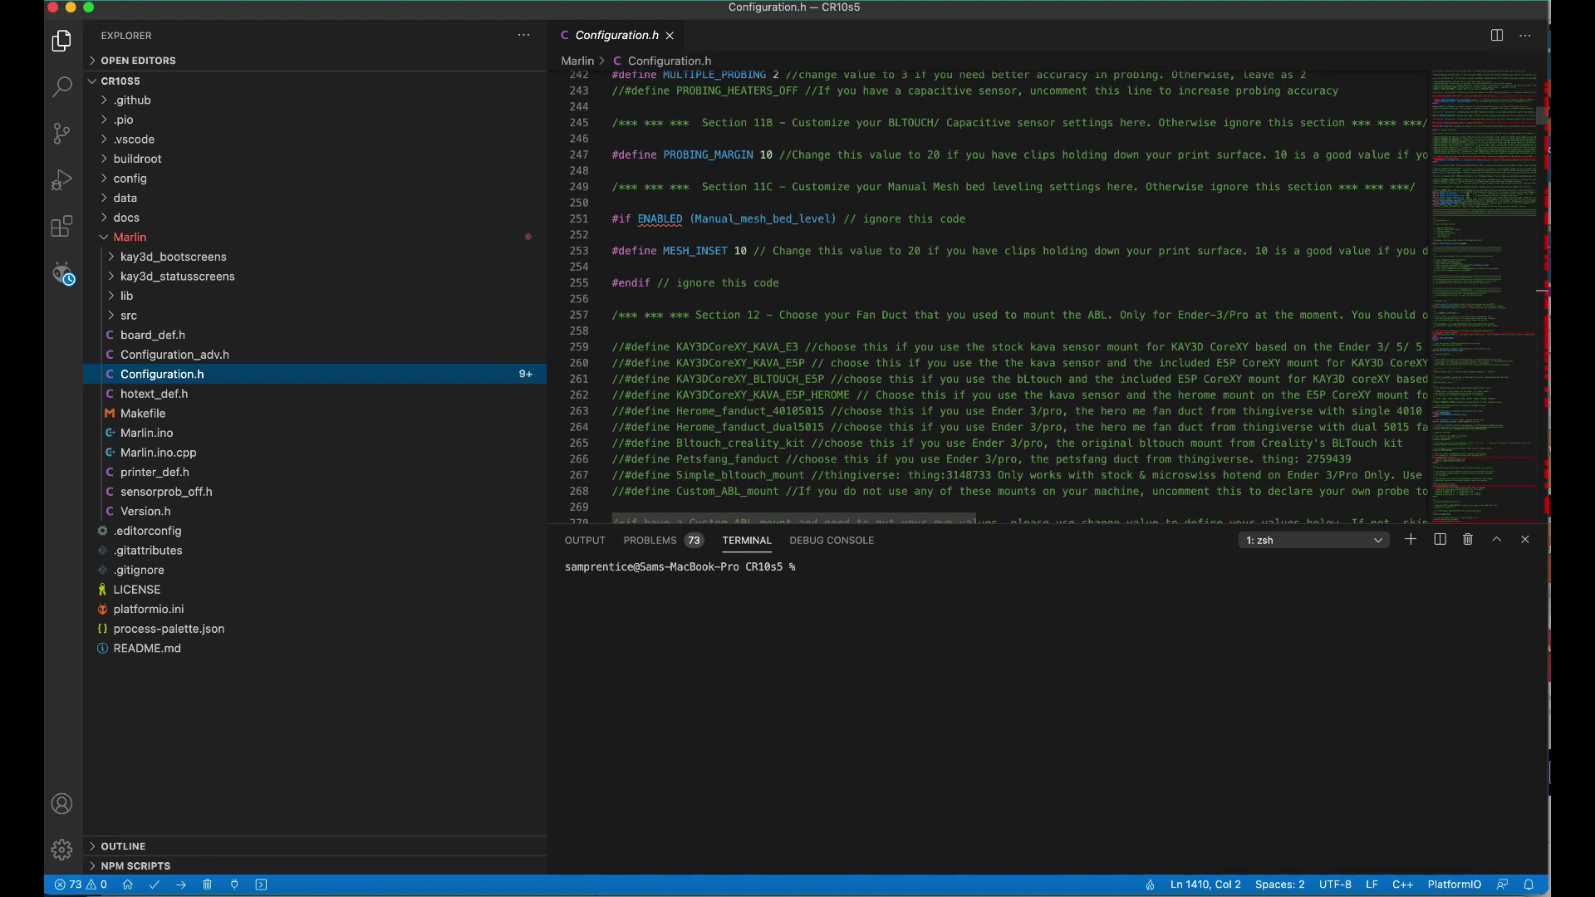
scroll(997, 296, "down", 8)
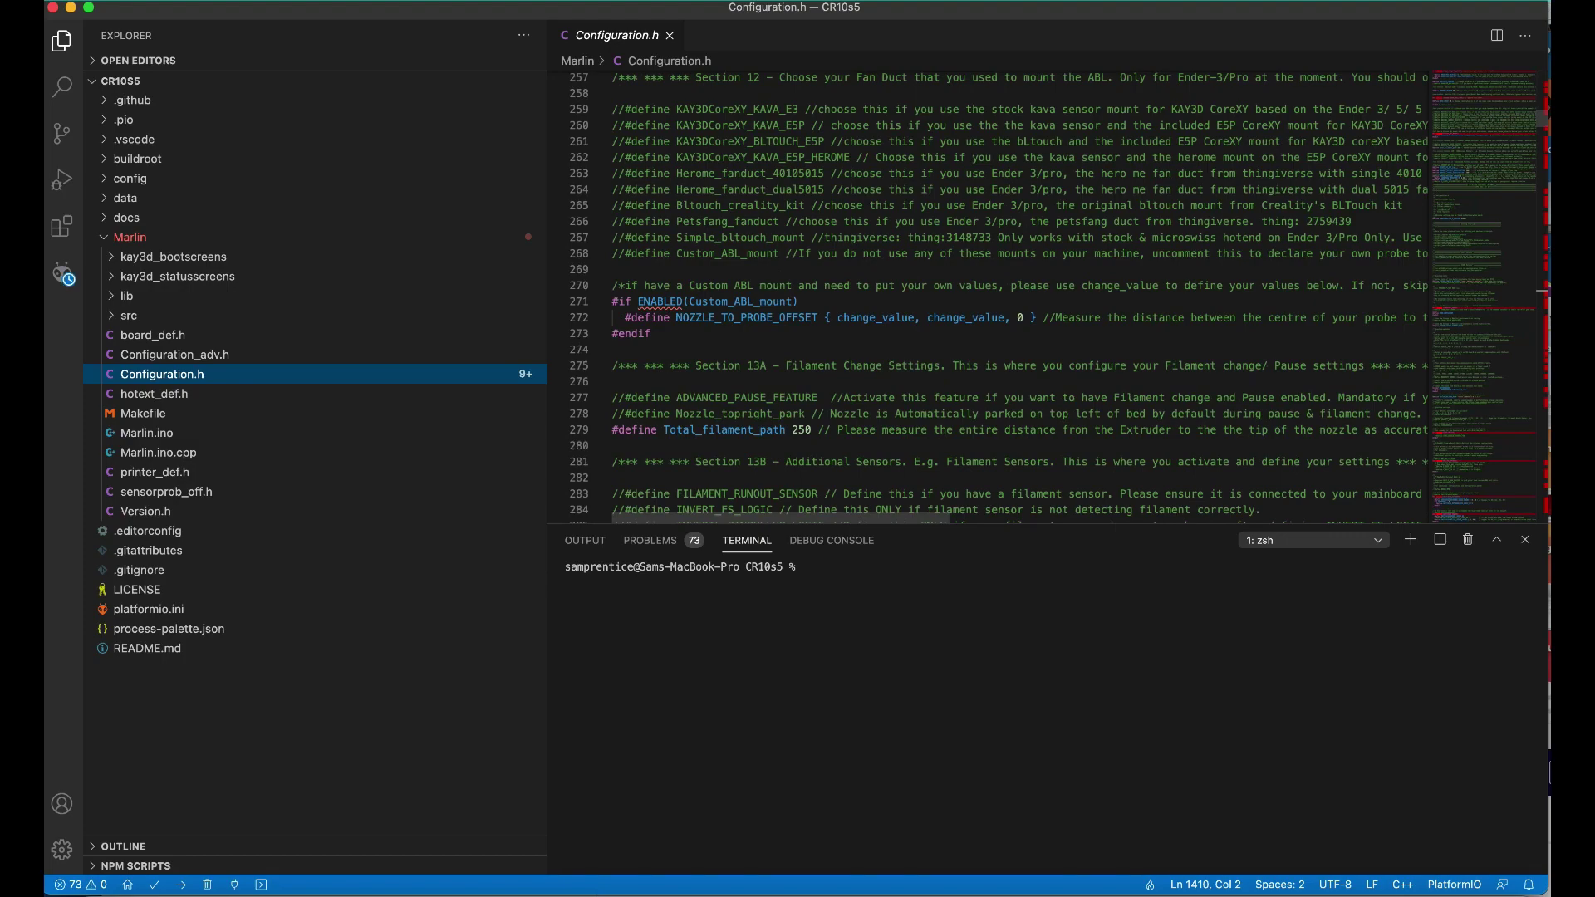
scroll(997, 297, "down", 11)
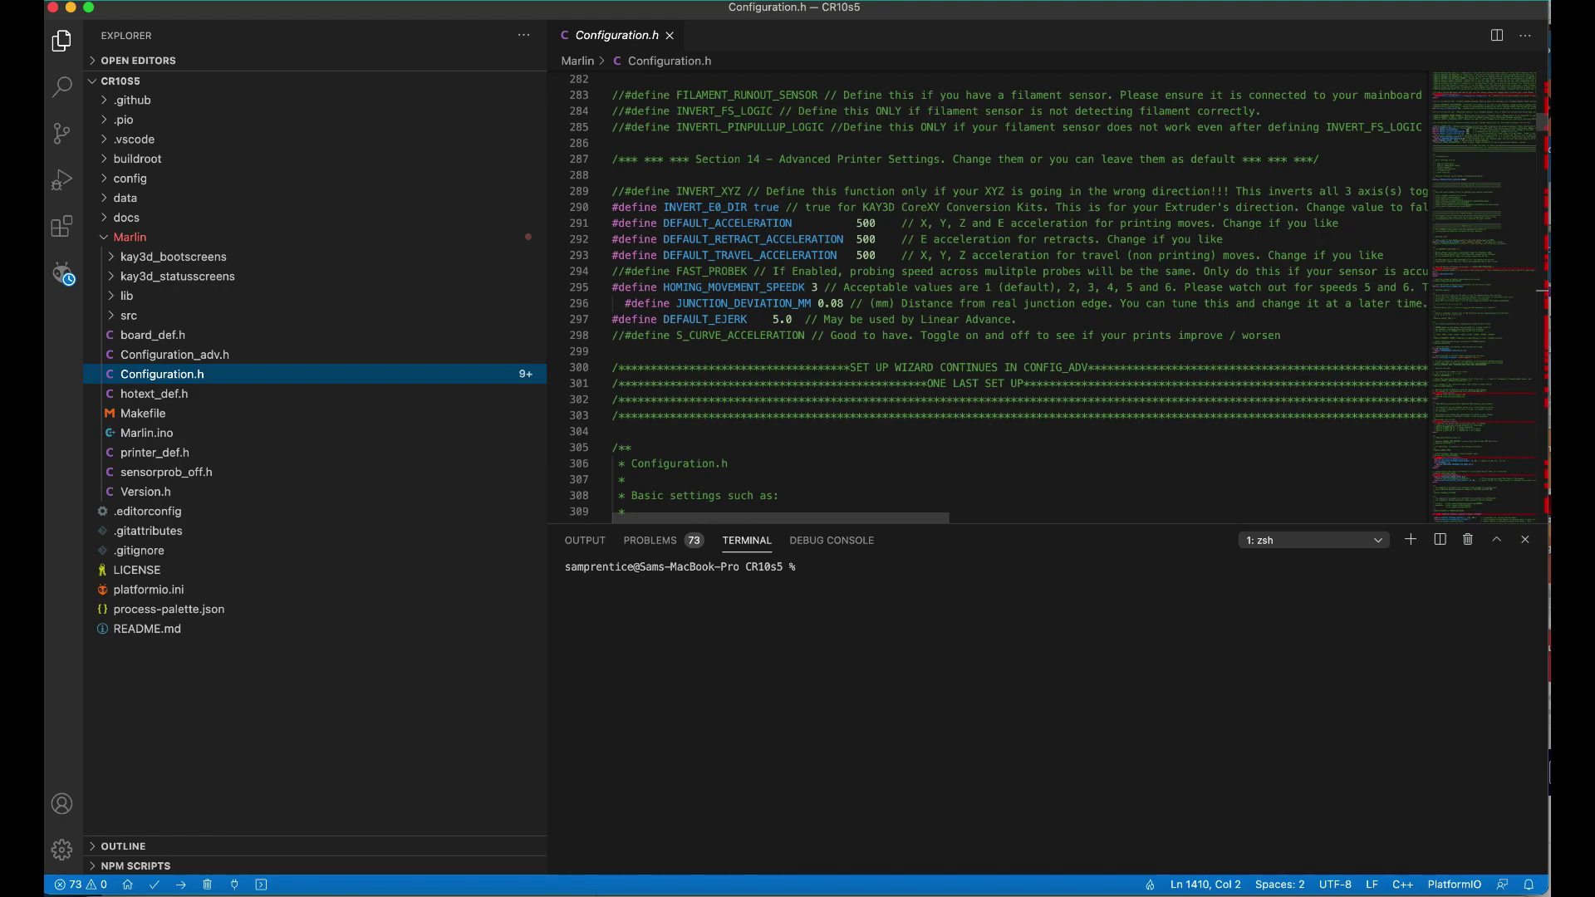
scroll(997, 297, "down", 9)
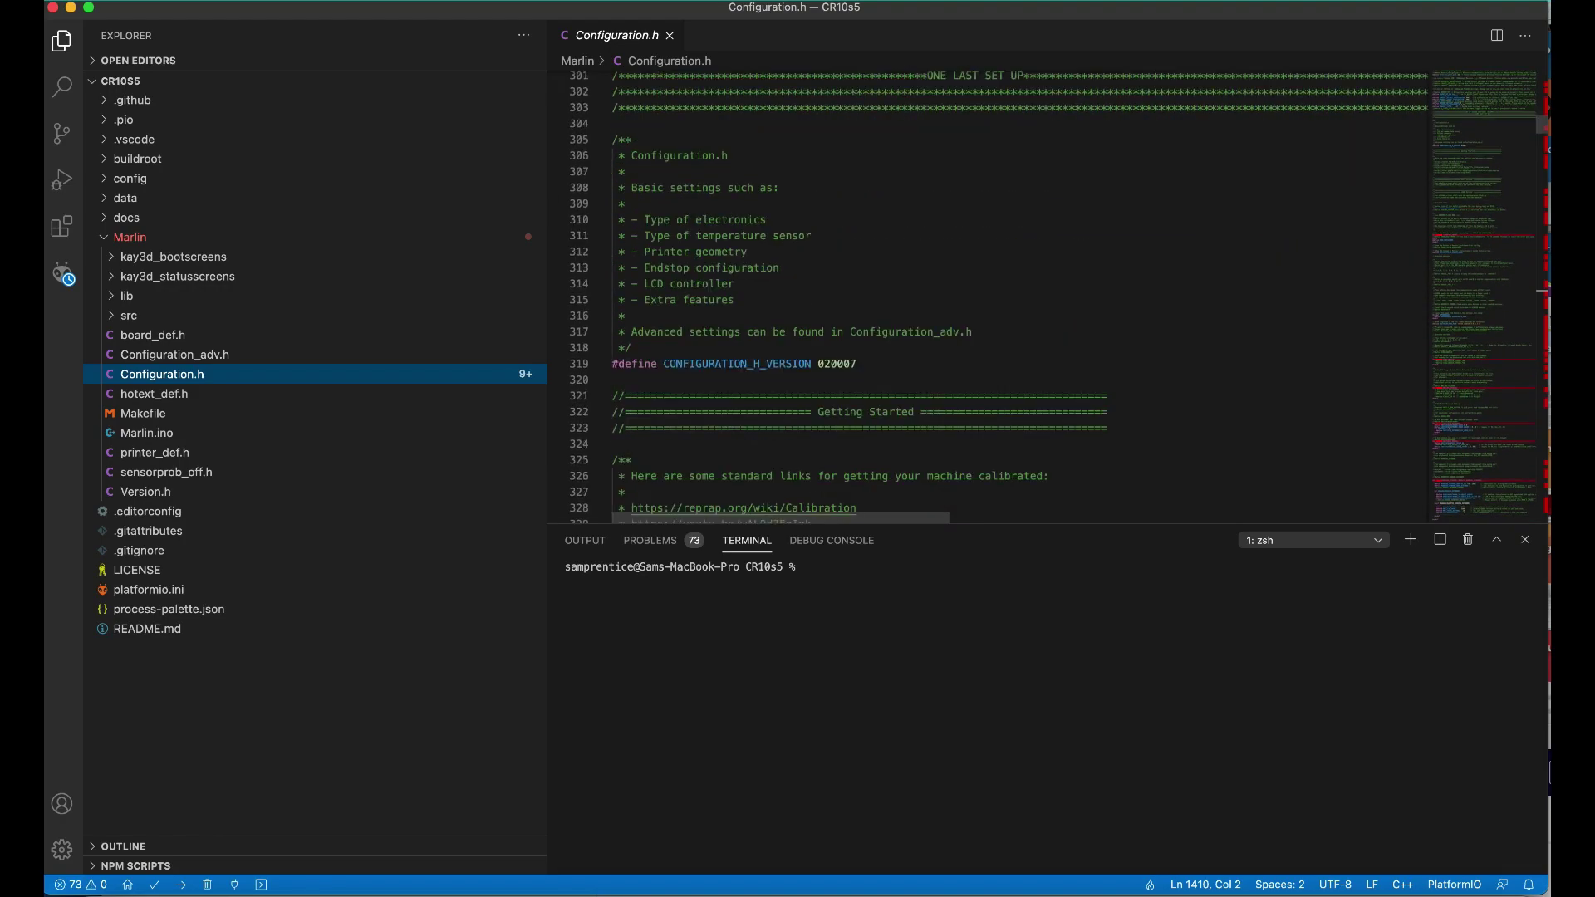
scroll(997, 297, "up", 1)
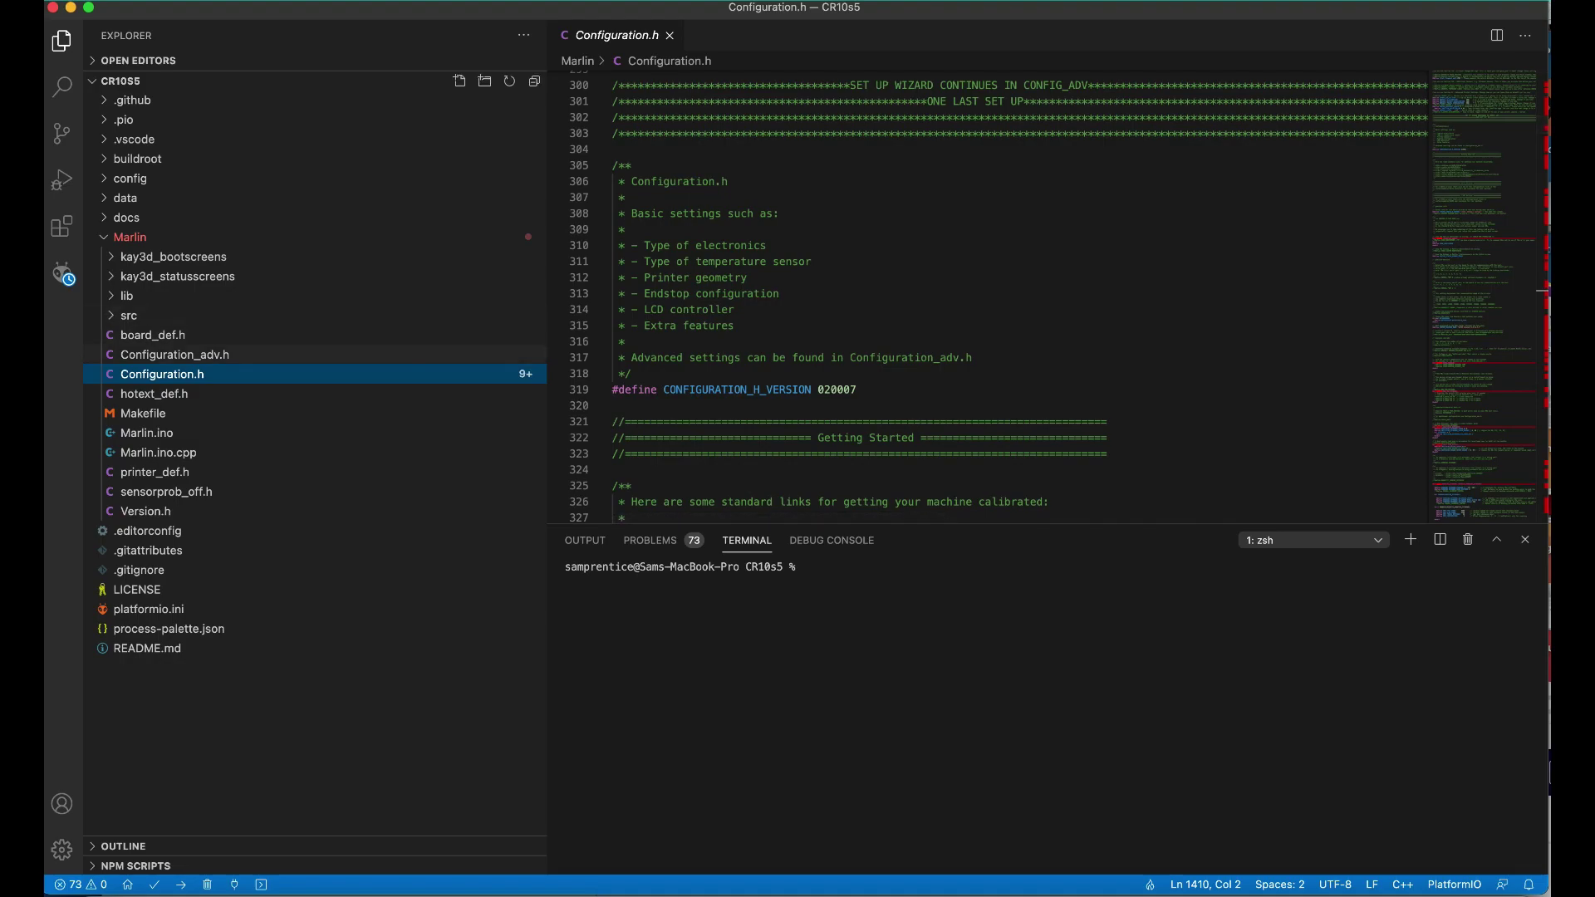
Check LIN_ADVANCE in Configuration_adv.h Section 15, save it, and show PlatformIO's environments
left_click(174, 354)
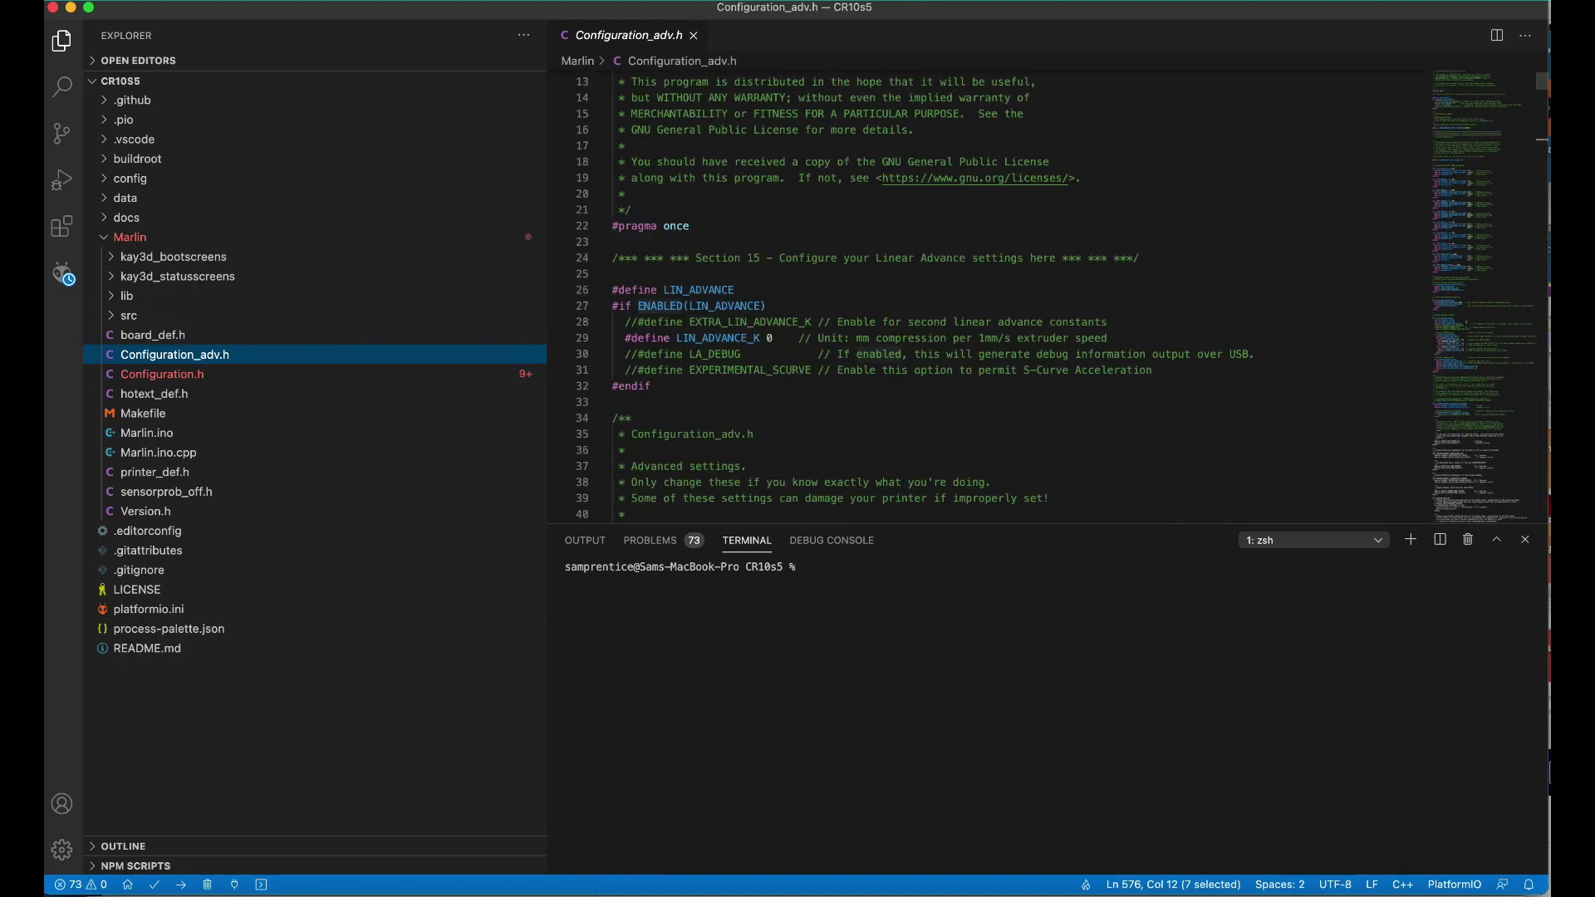
scroll(989, 291, "down", 1)
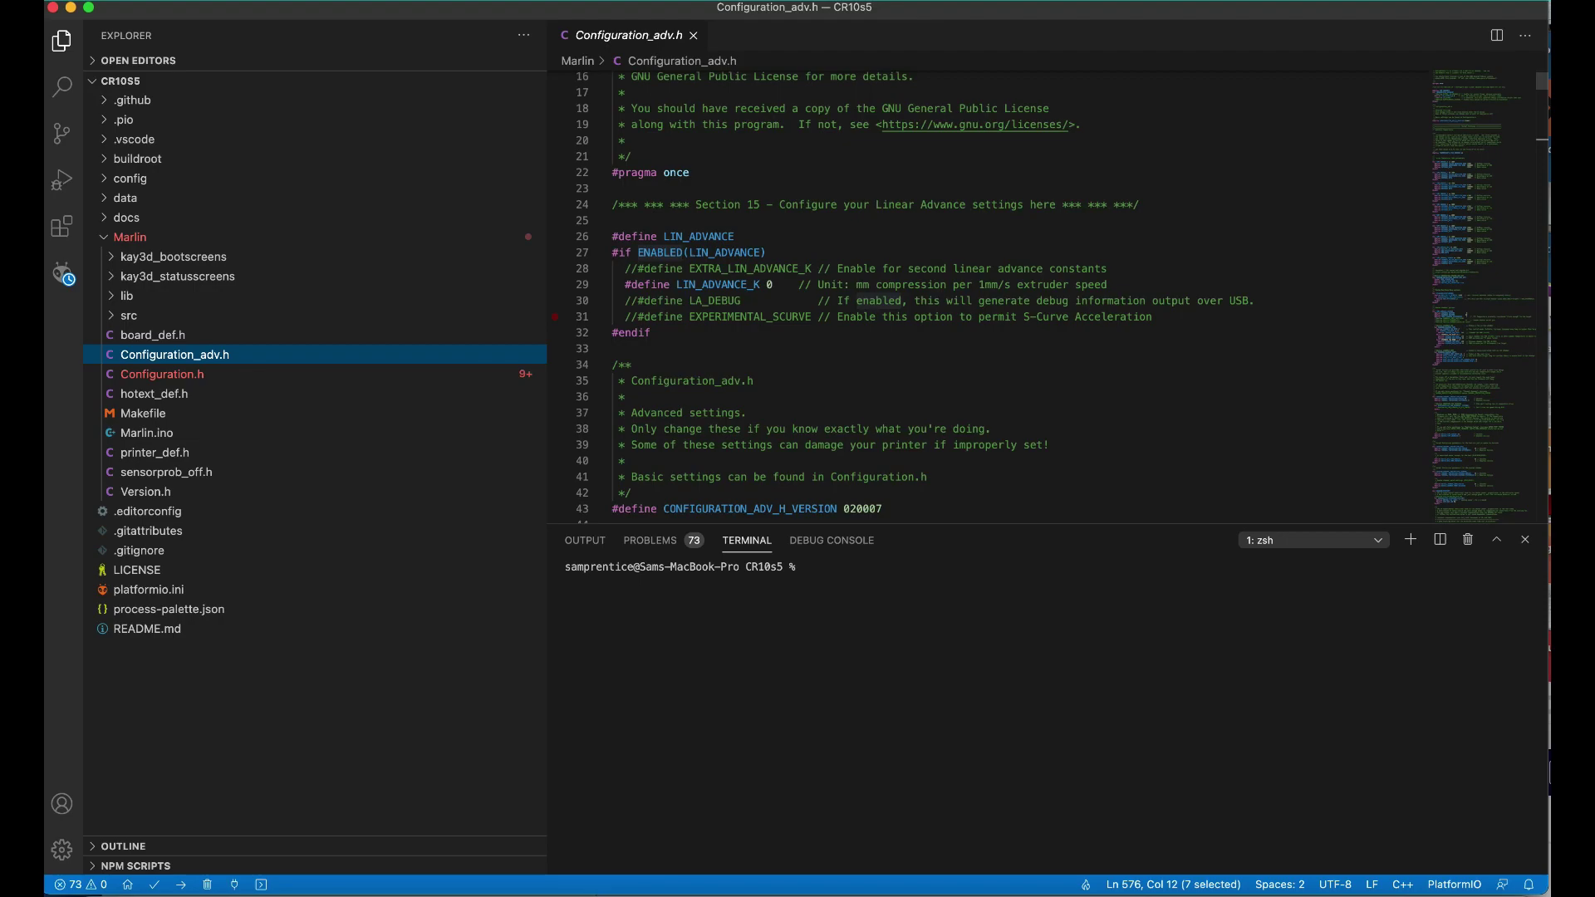
left_click(116, 2)
left_click(166, 153)
left_click(63, 273)
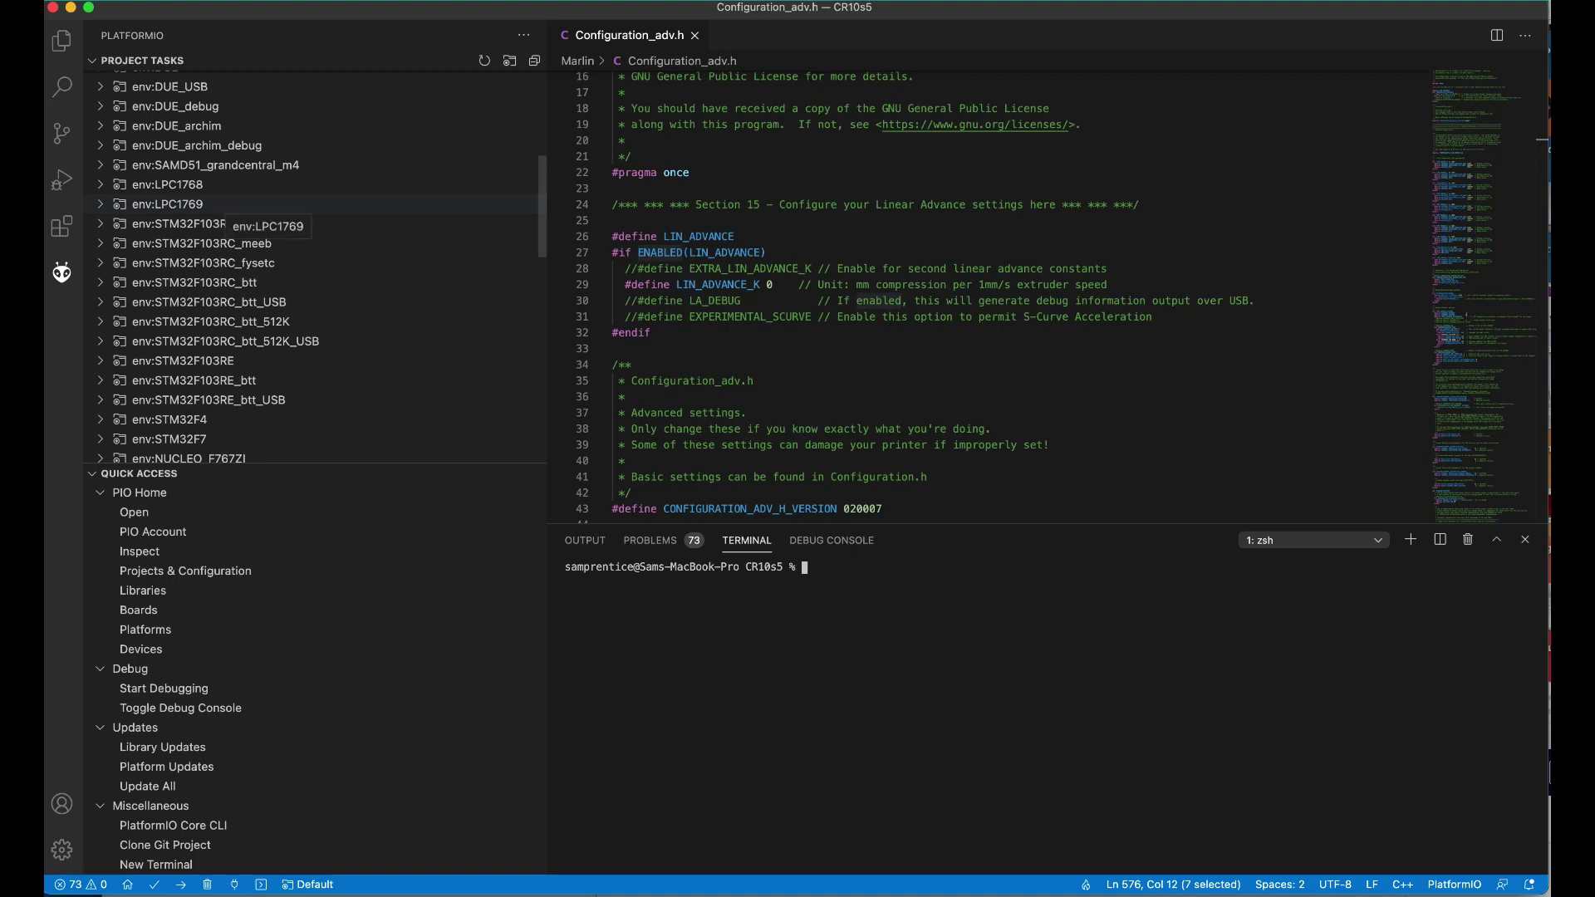
Run the General > Build task for the env:LPC1769 environment
left_click(223, 205)
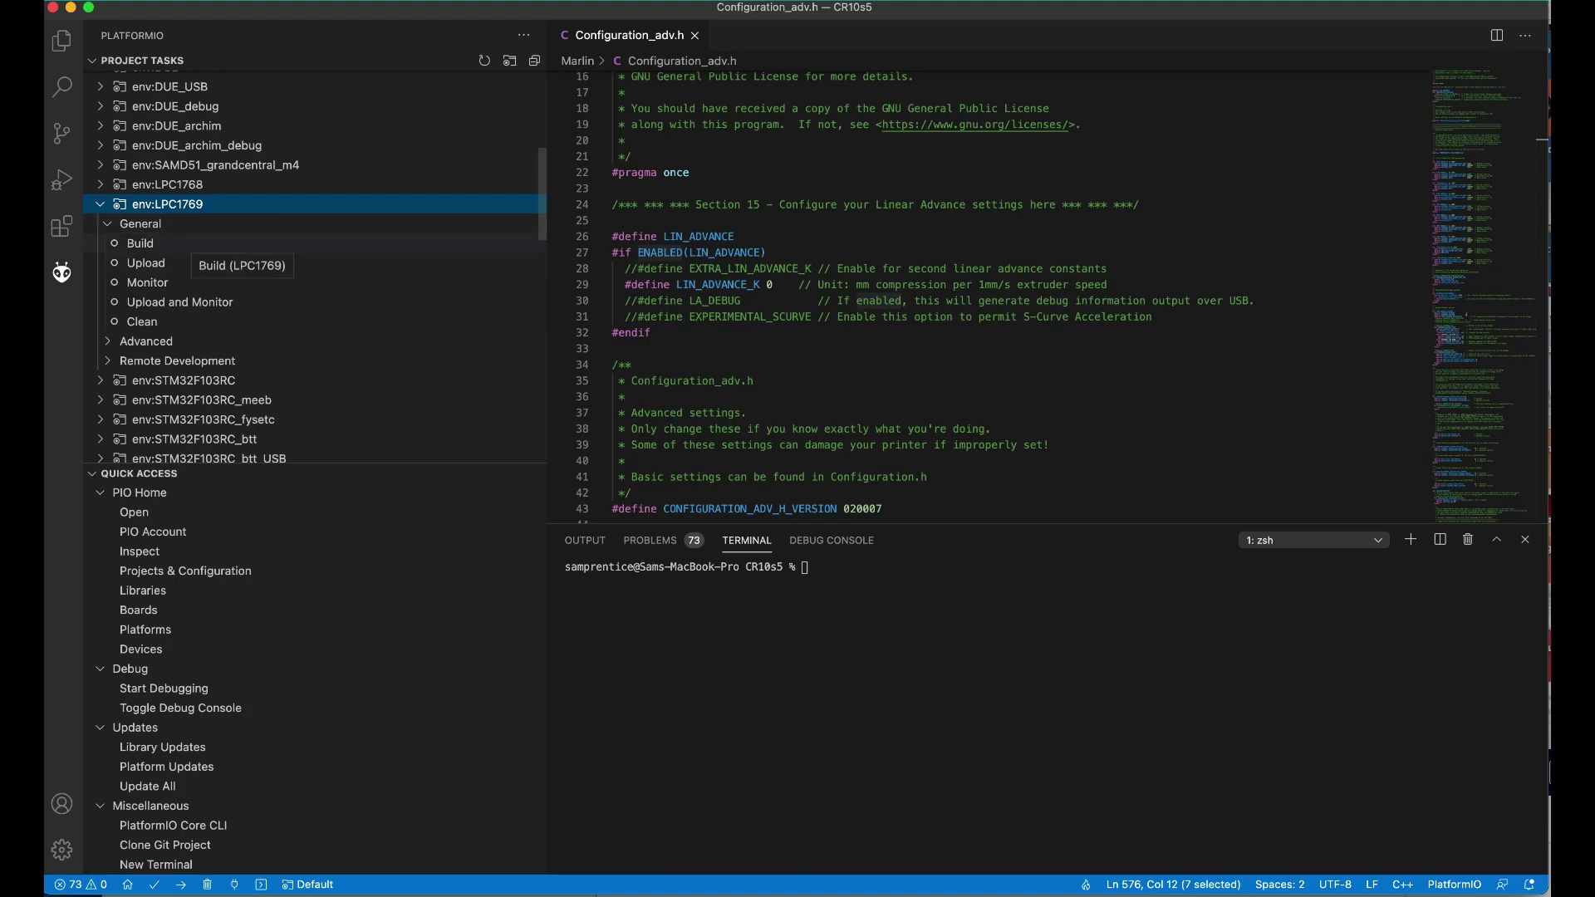
left_click(183, 244)
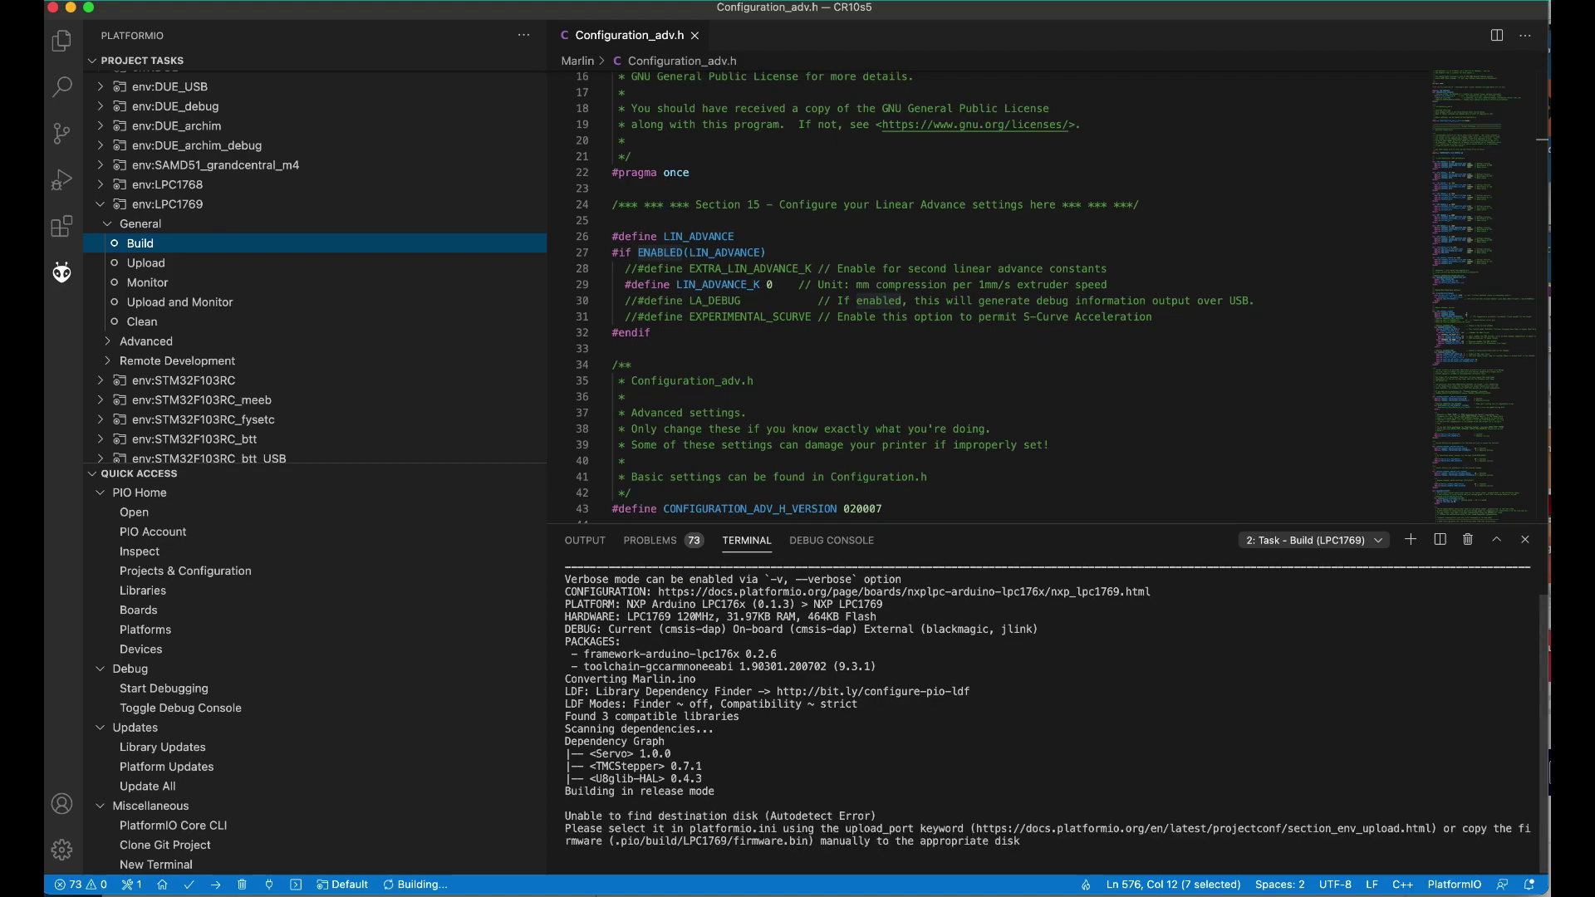
Close the Configuration_adv.h tab while the LPC1769 build finishes
key("super+w")
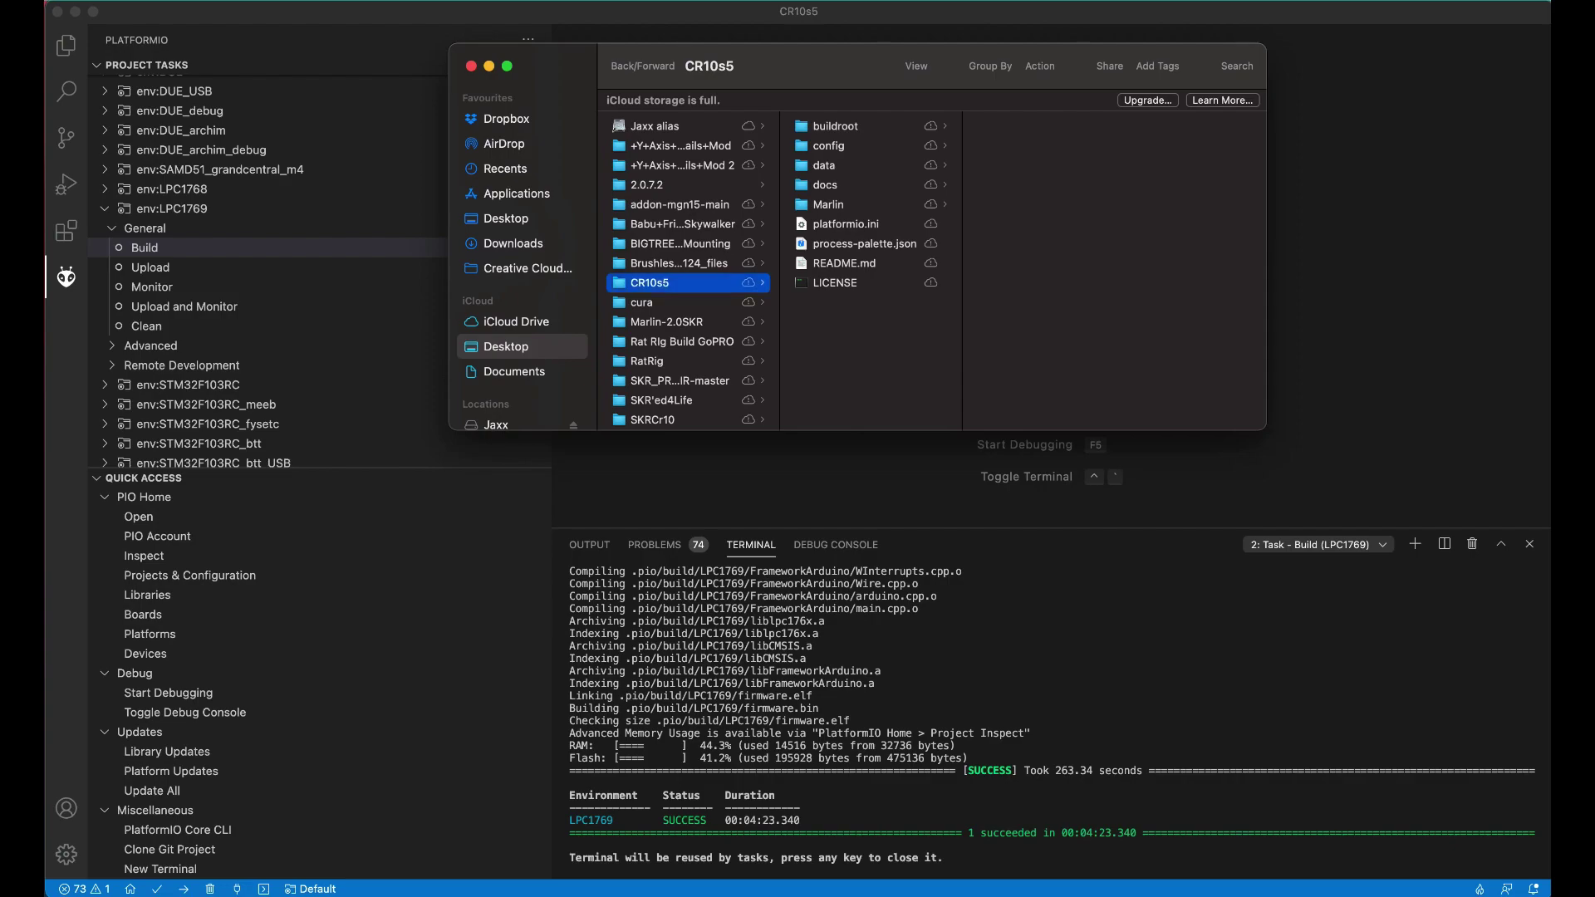
Show hidden files and copy firmware.bin from .pio/build/LPC1769
key("super+shift+period")
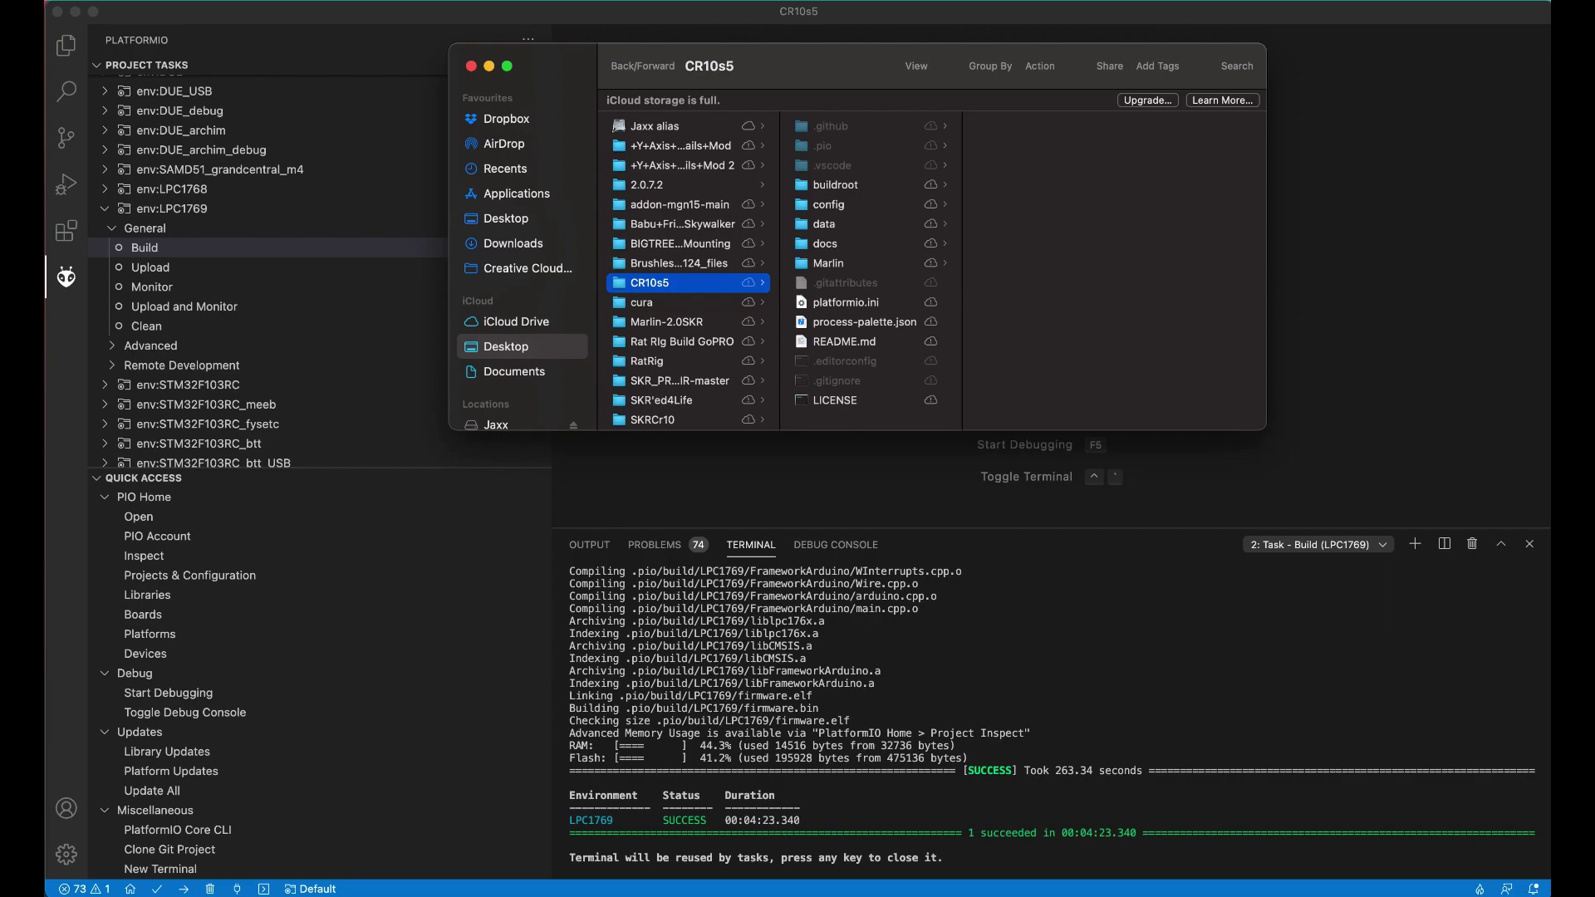
left_click(822, 145)
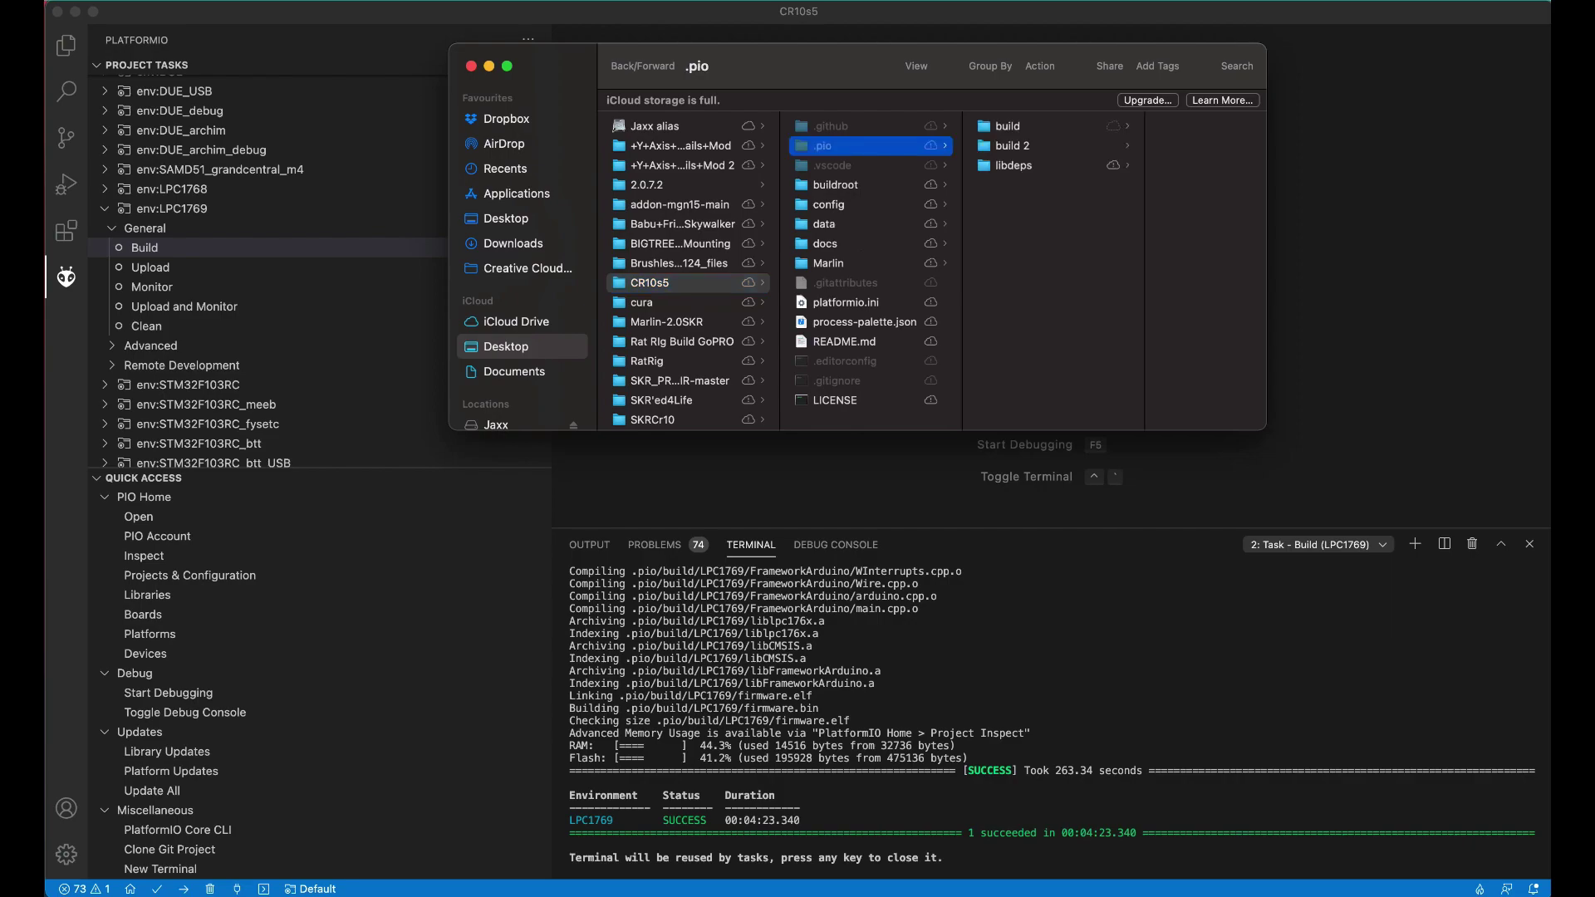
left_click(1008, 125)
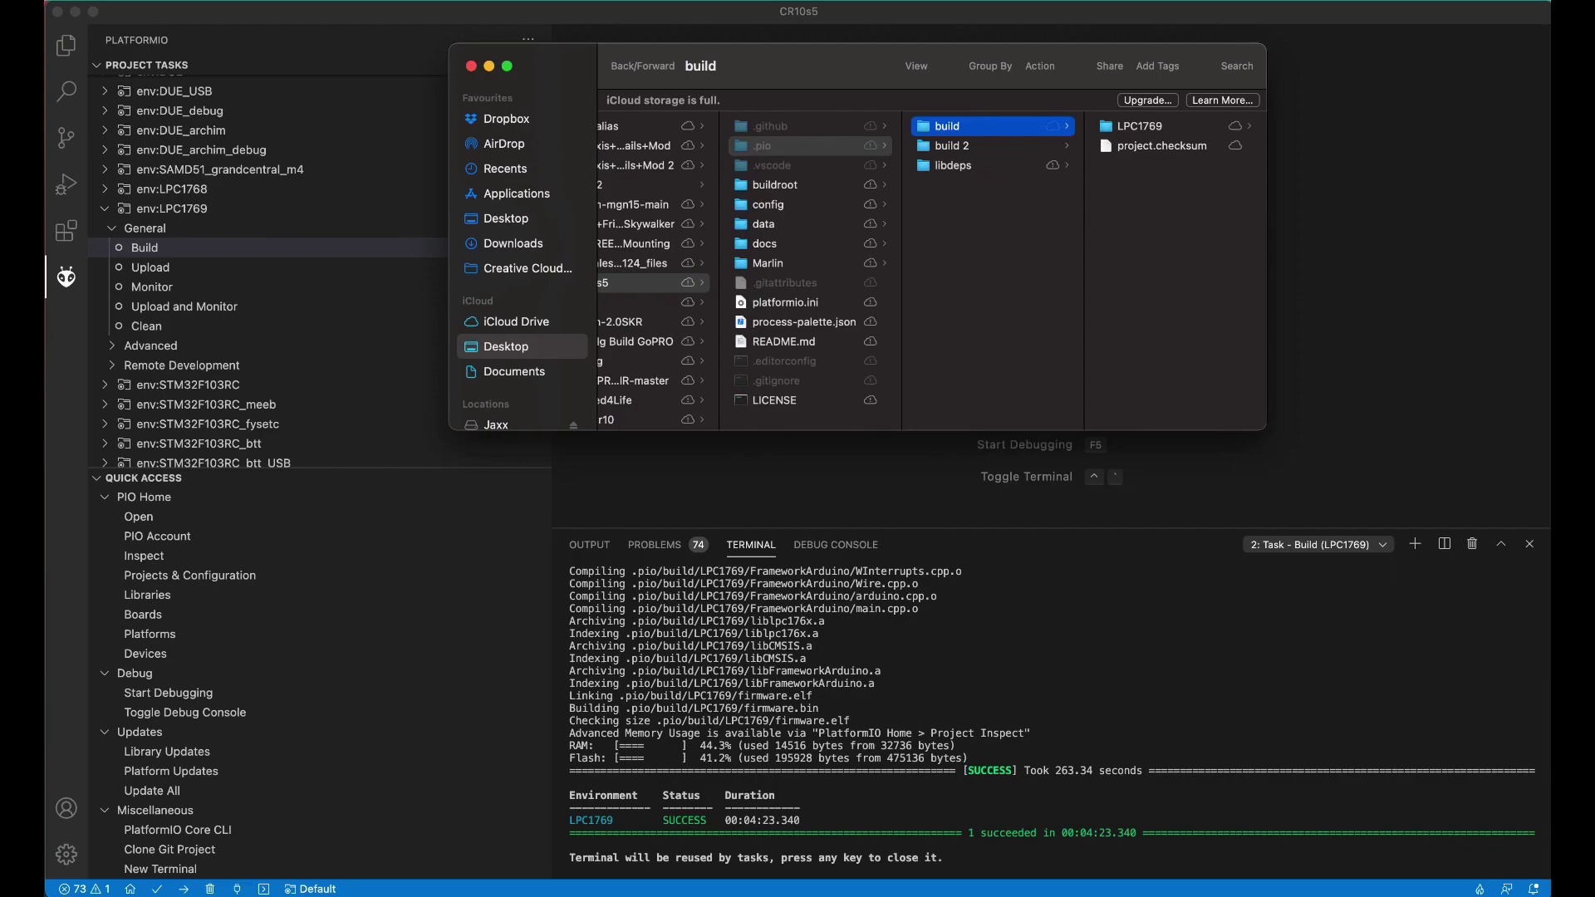
left_click(1139, 125)
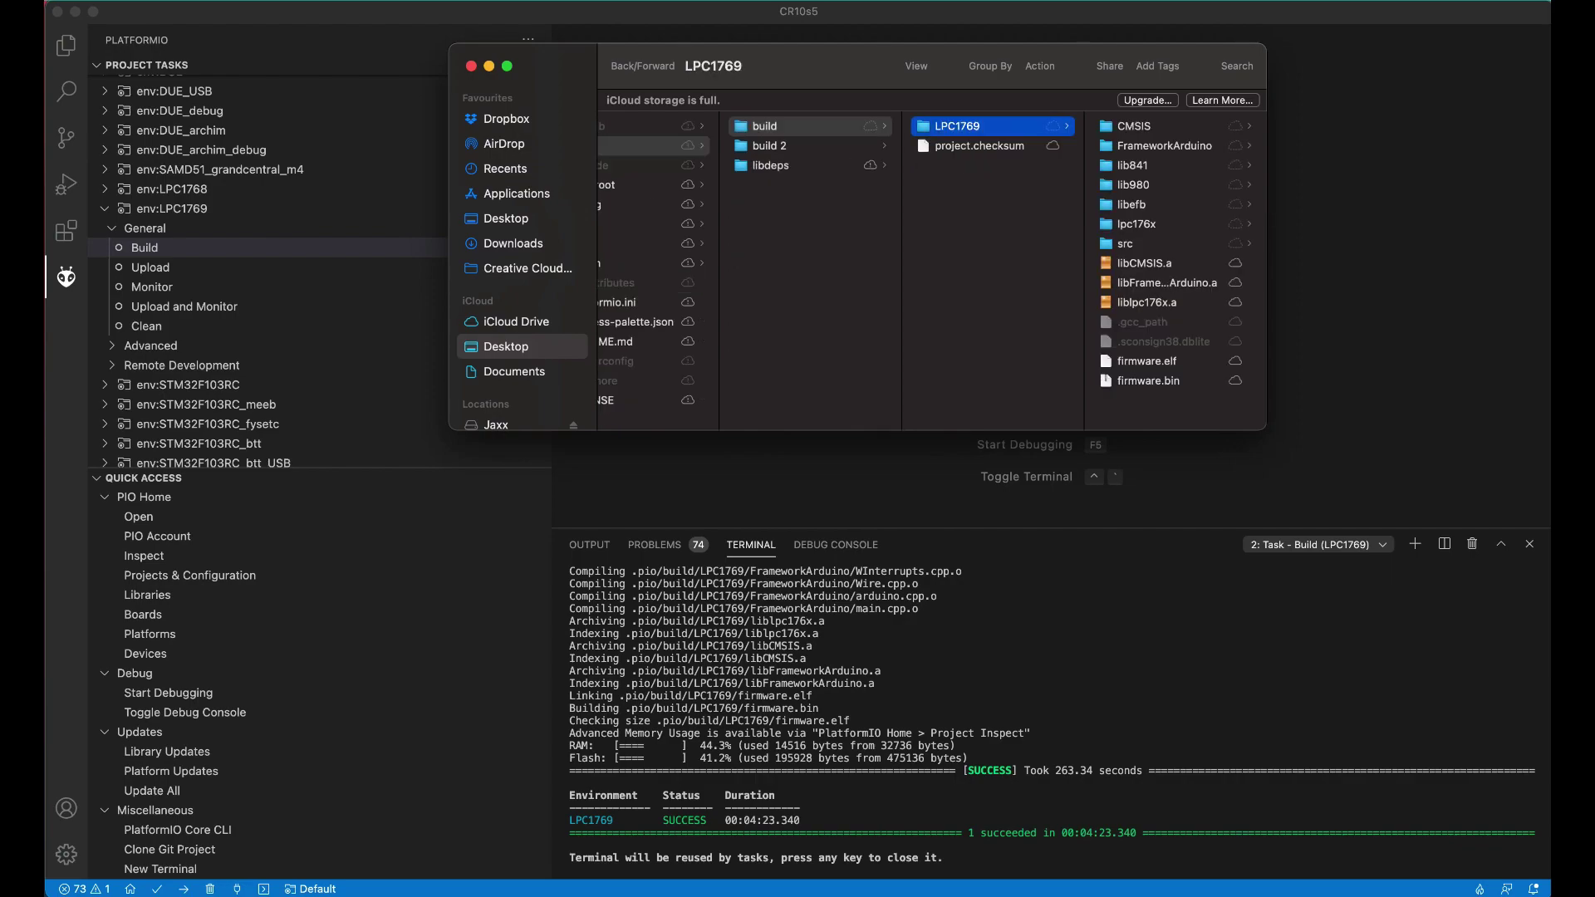
left_click(1148, 381)
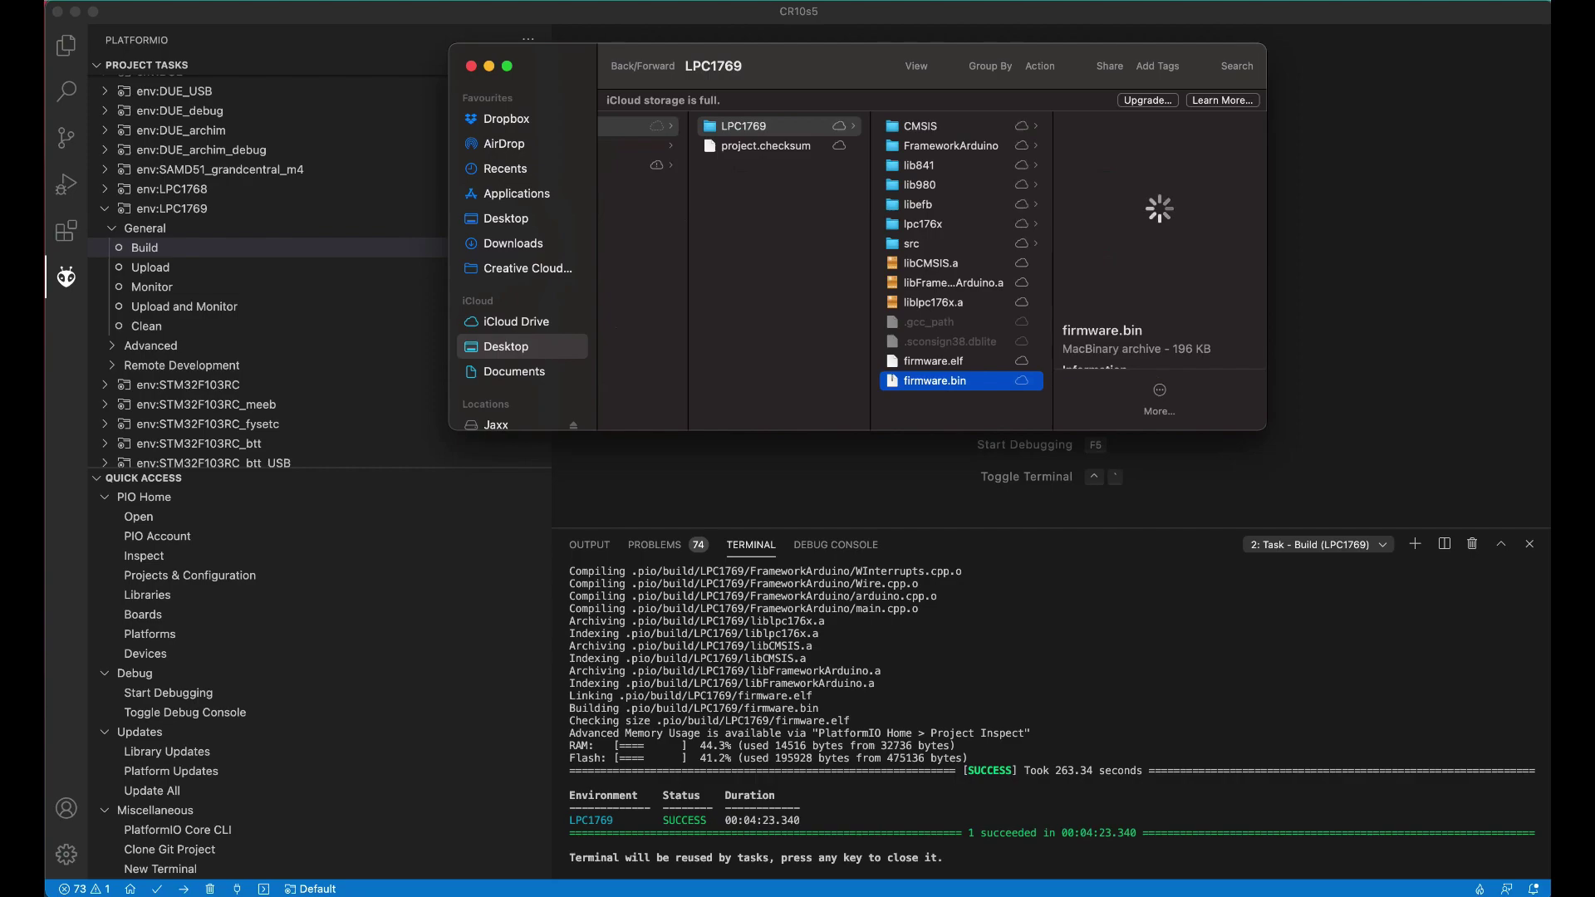
scroll(1160, 249, "down", 2)
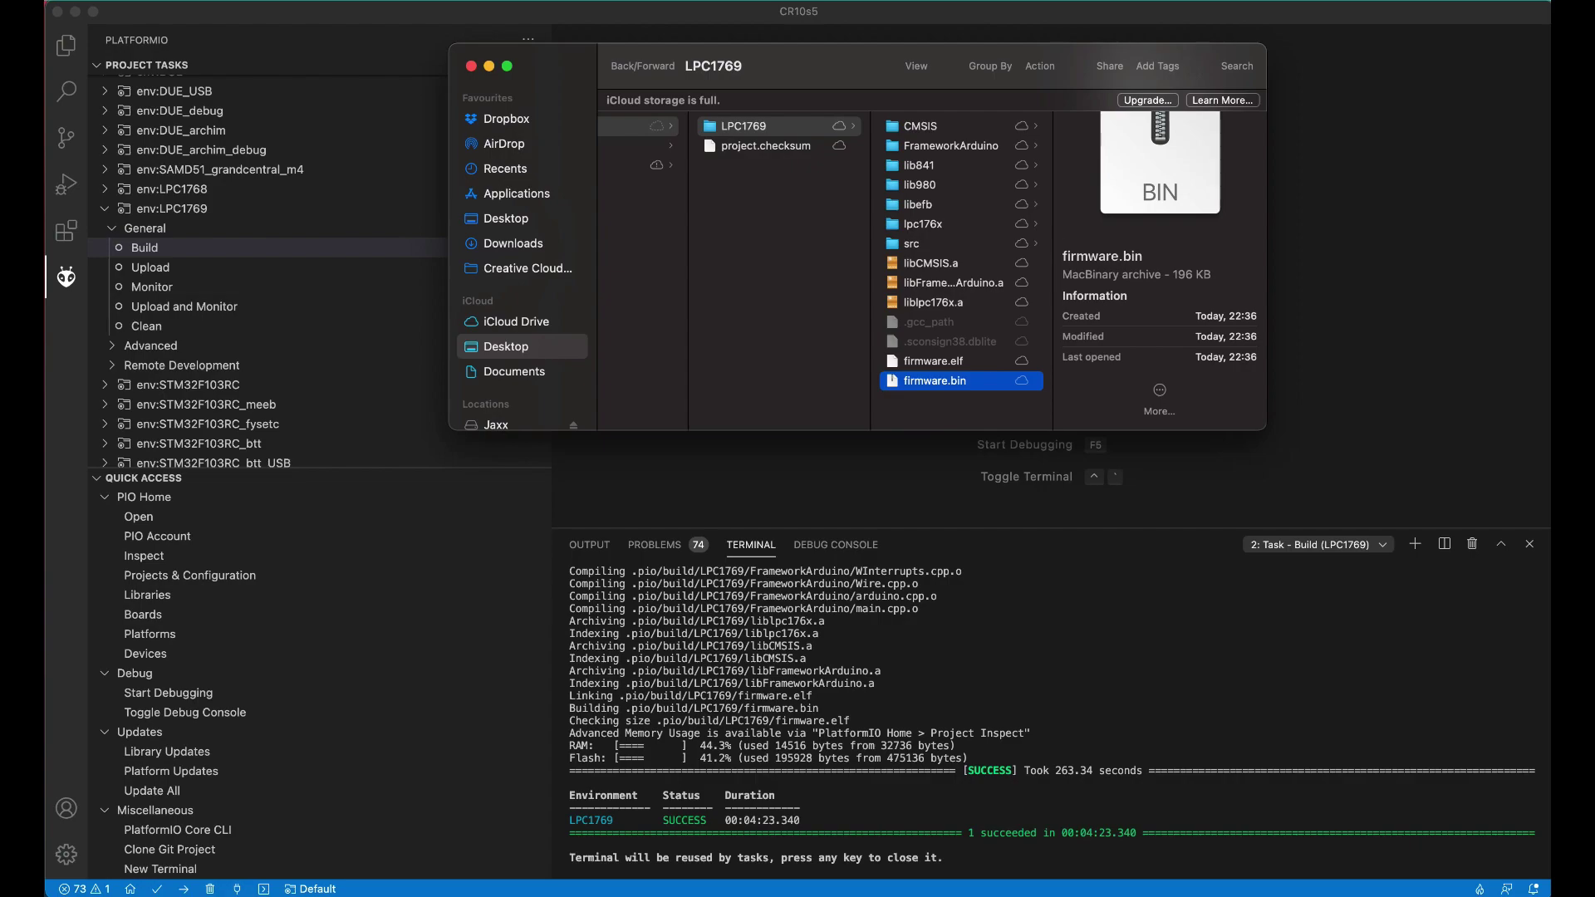
right_click(934, 381)
left_click(968, 596)
Paste firmware.bin into the CR10s5 project folder and check the 196 KB copy
scroll(931, 266, "left", 8)
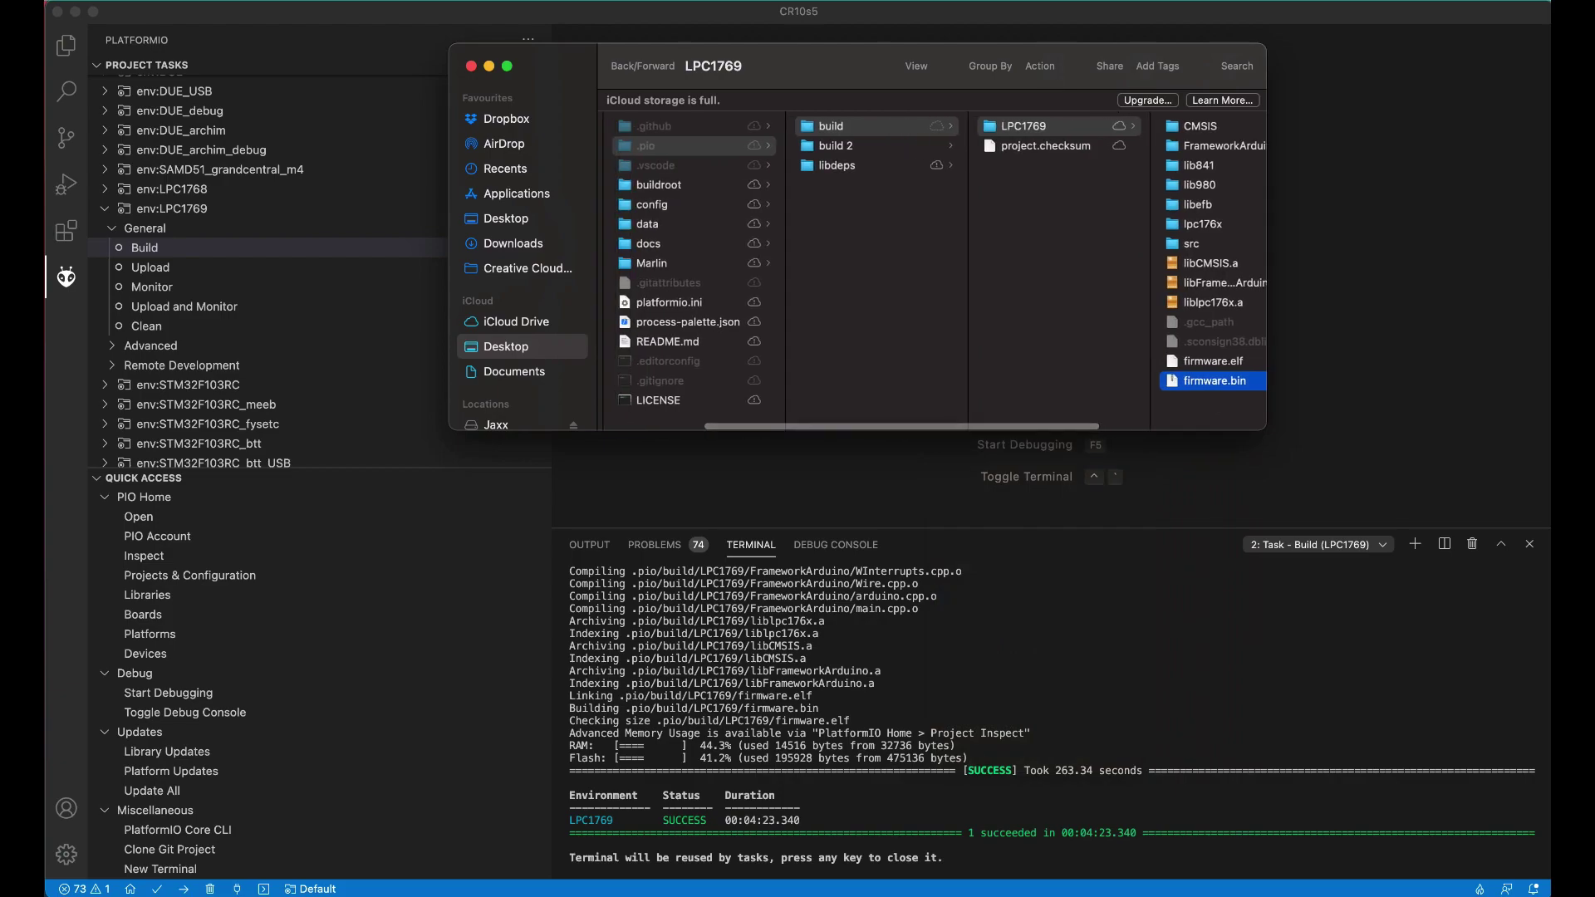
scroll(931, 266, "left", 5)
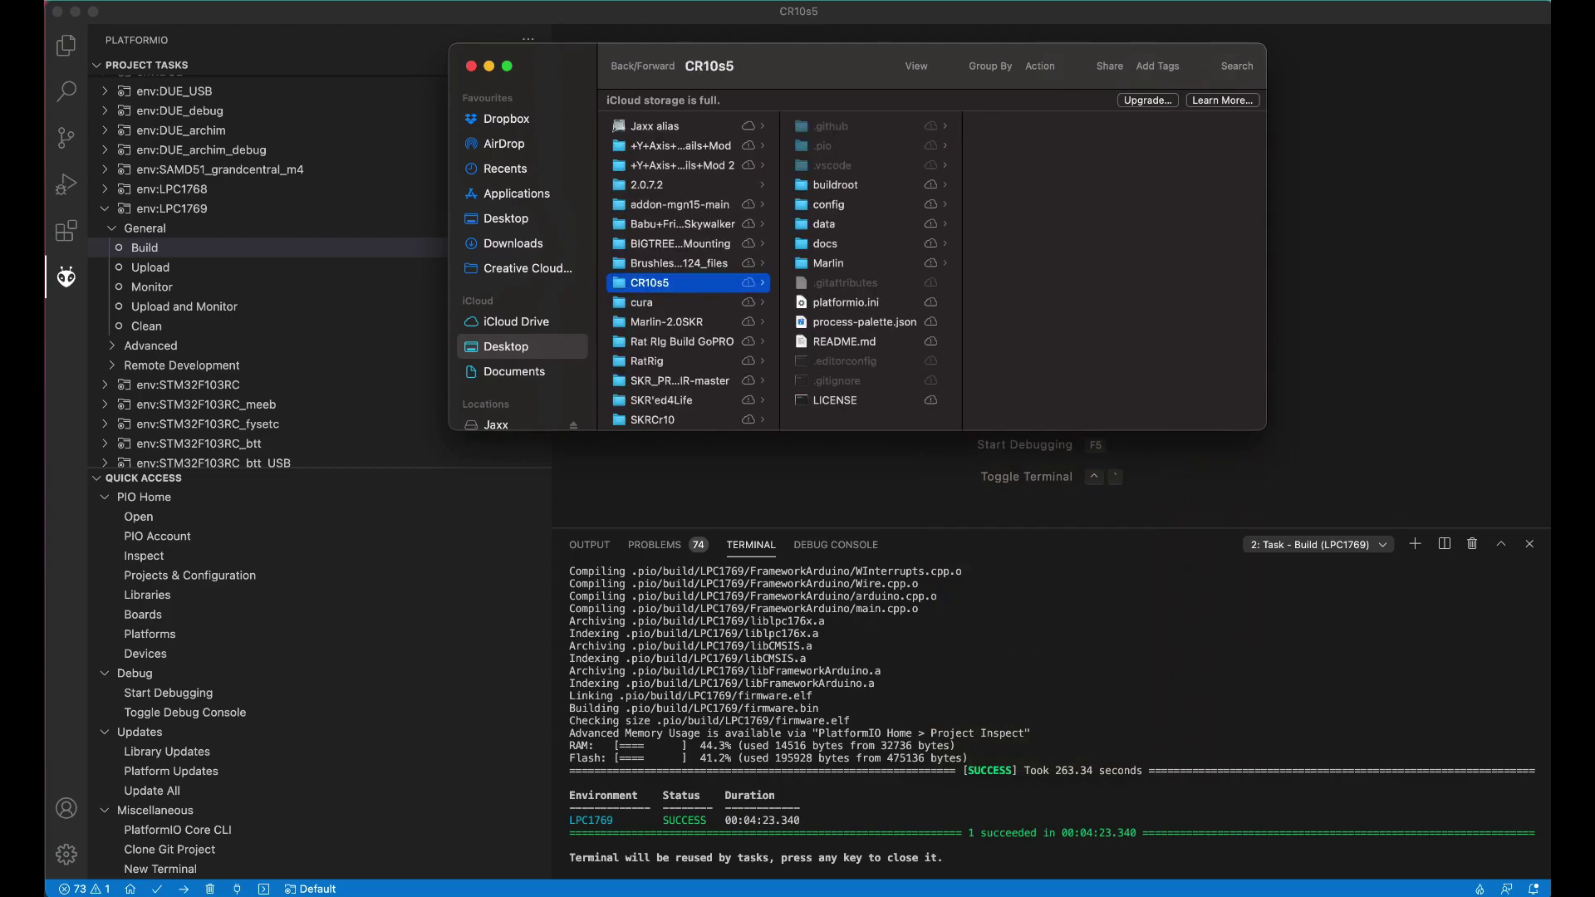
key("super+v")
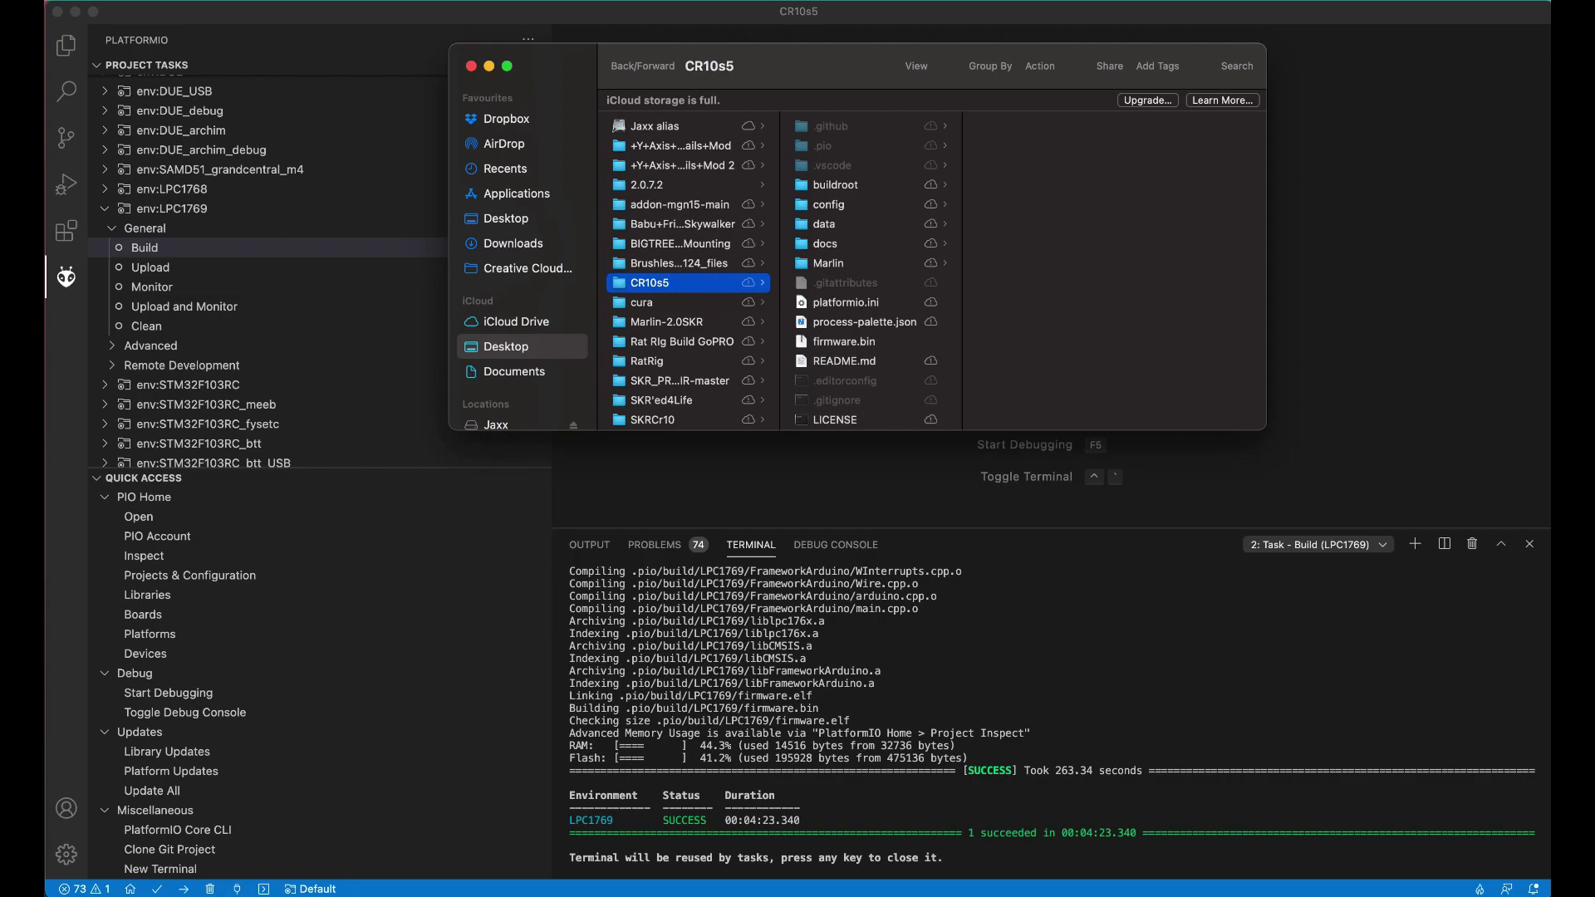
scroll(868, 274, "down", 1)
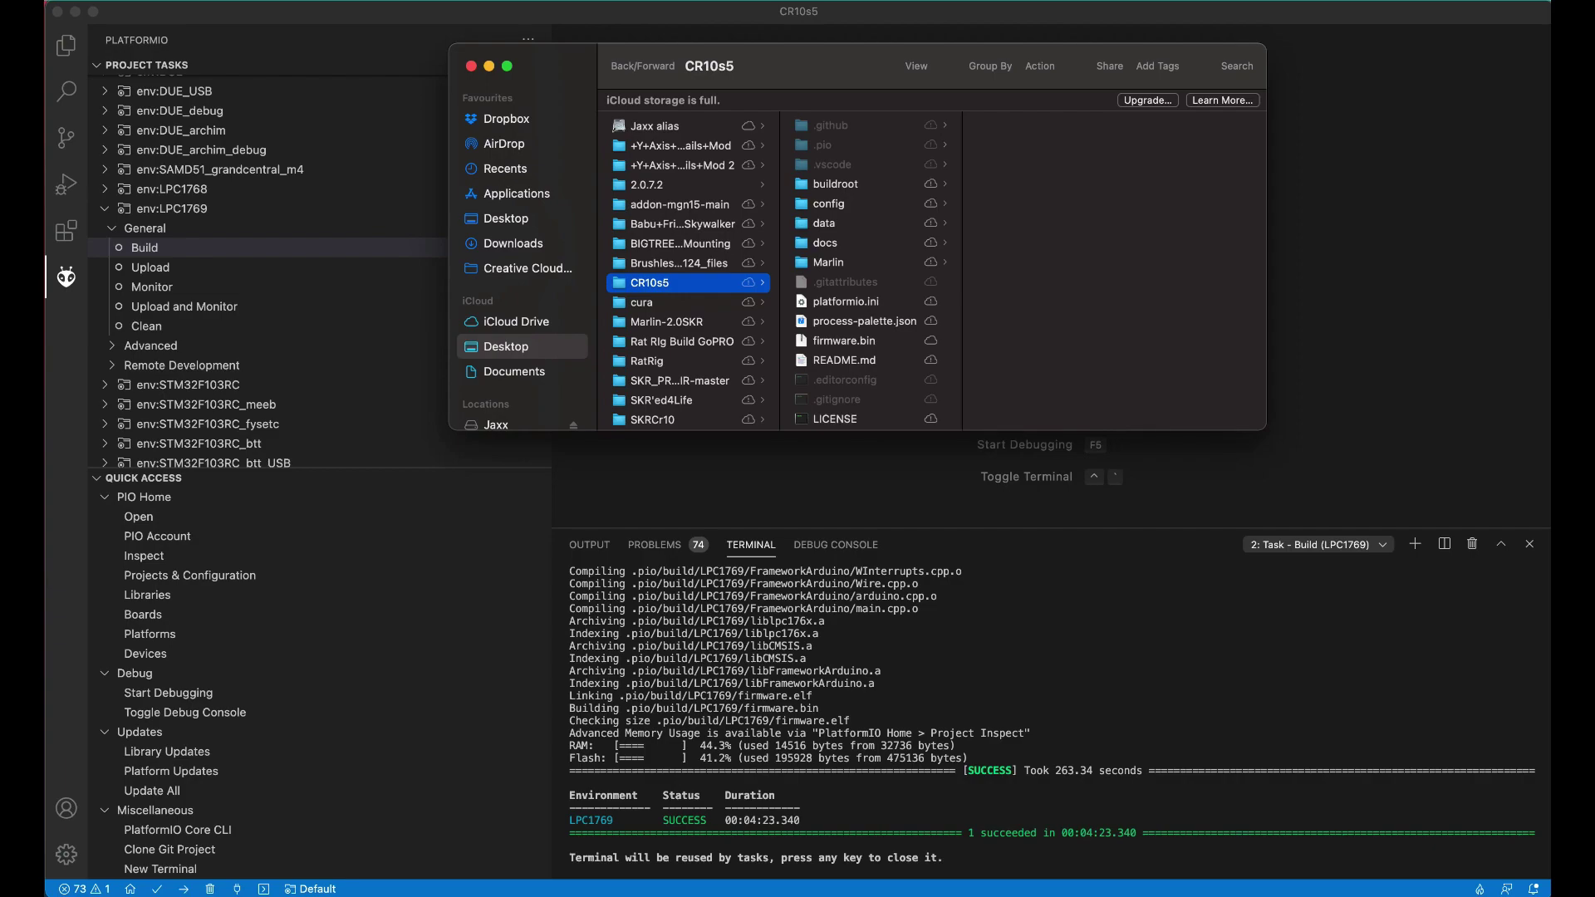
left_click(844, 341)
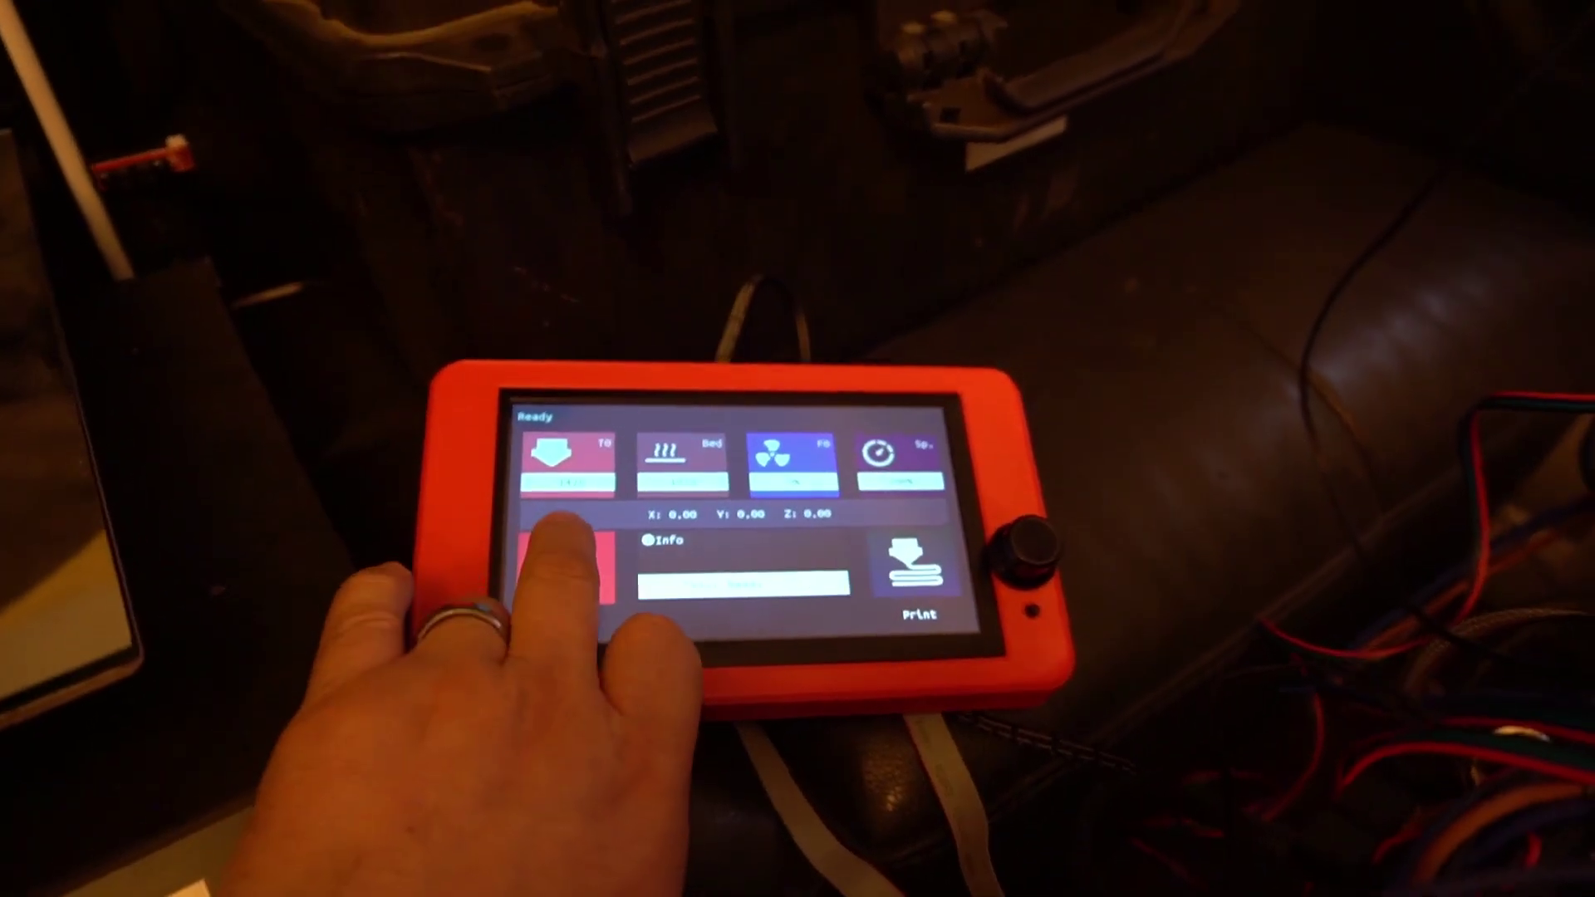
On the printer touchscreen, go from Ready through Menu and Movement to the Move page showing X, Y, Z at 0.0
left_click(569, 565)
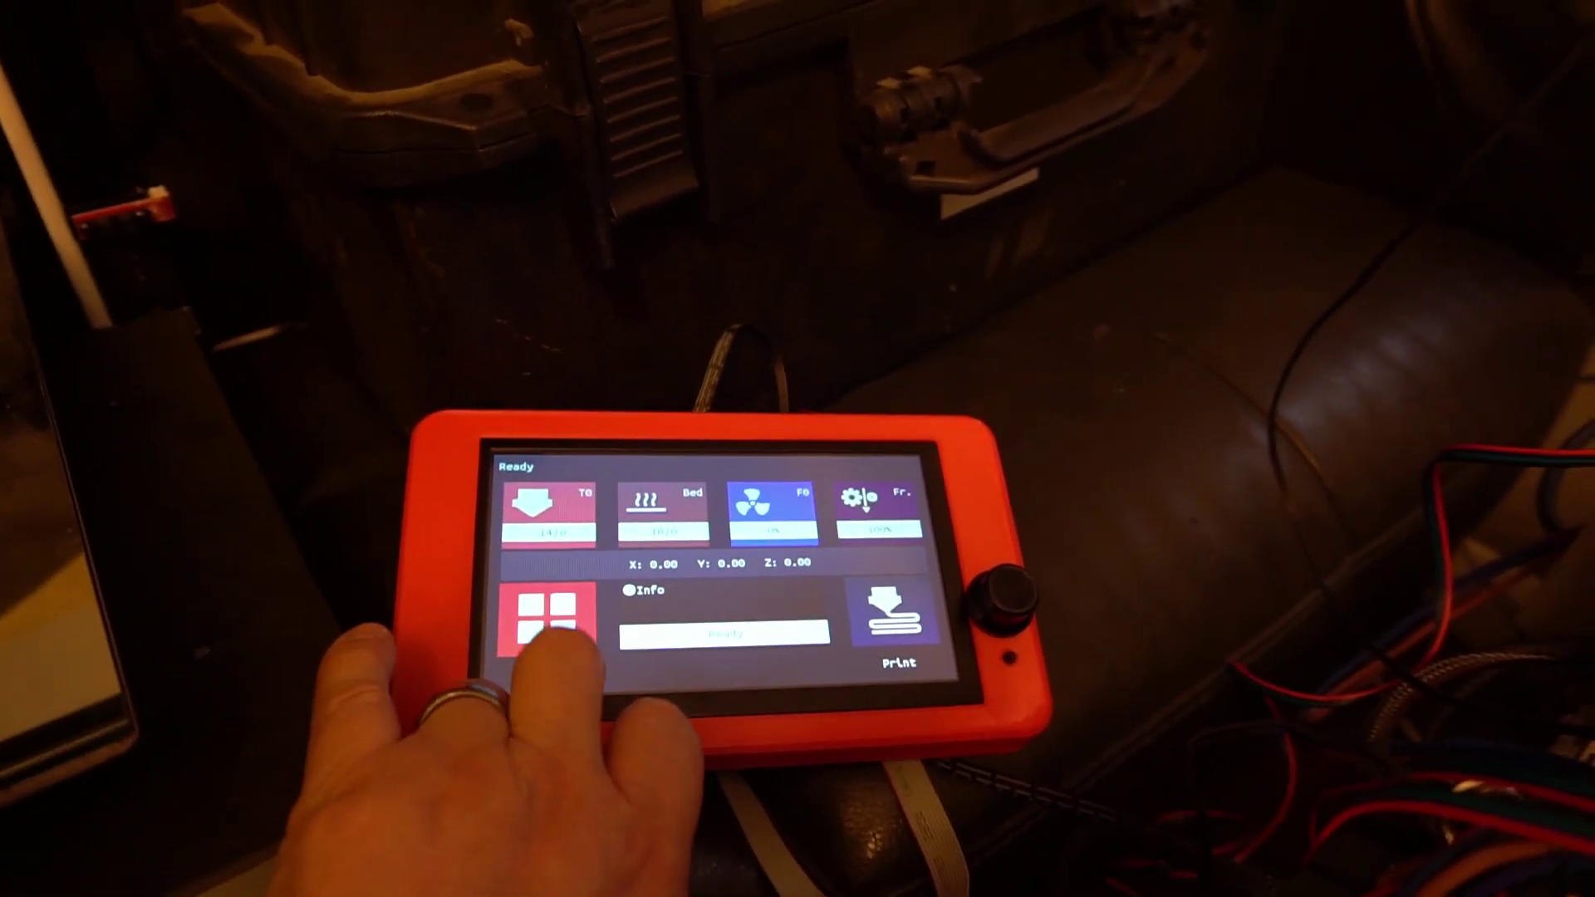
left_click(613, 505)
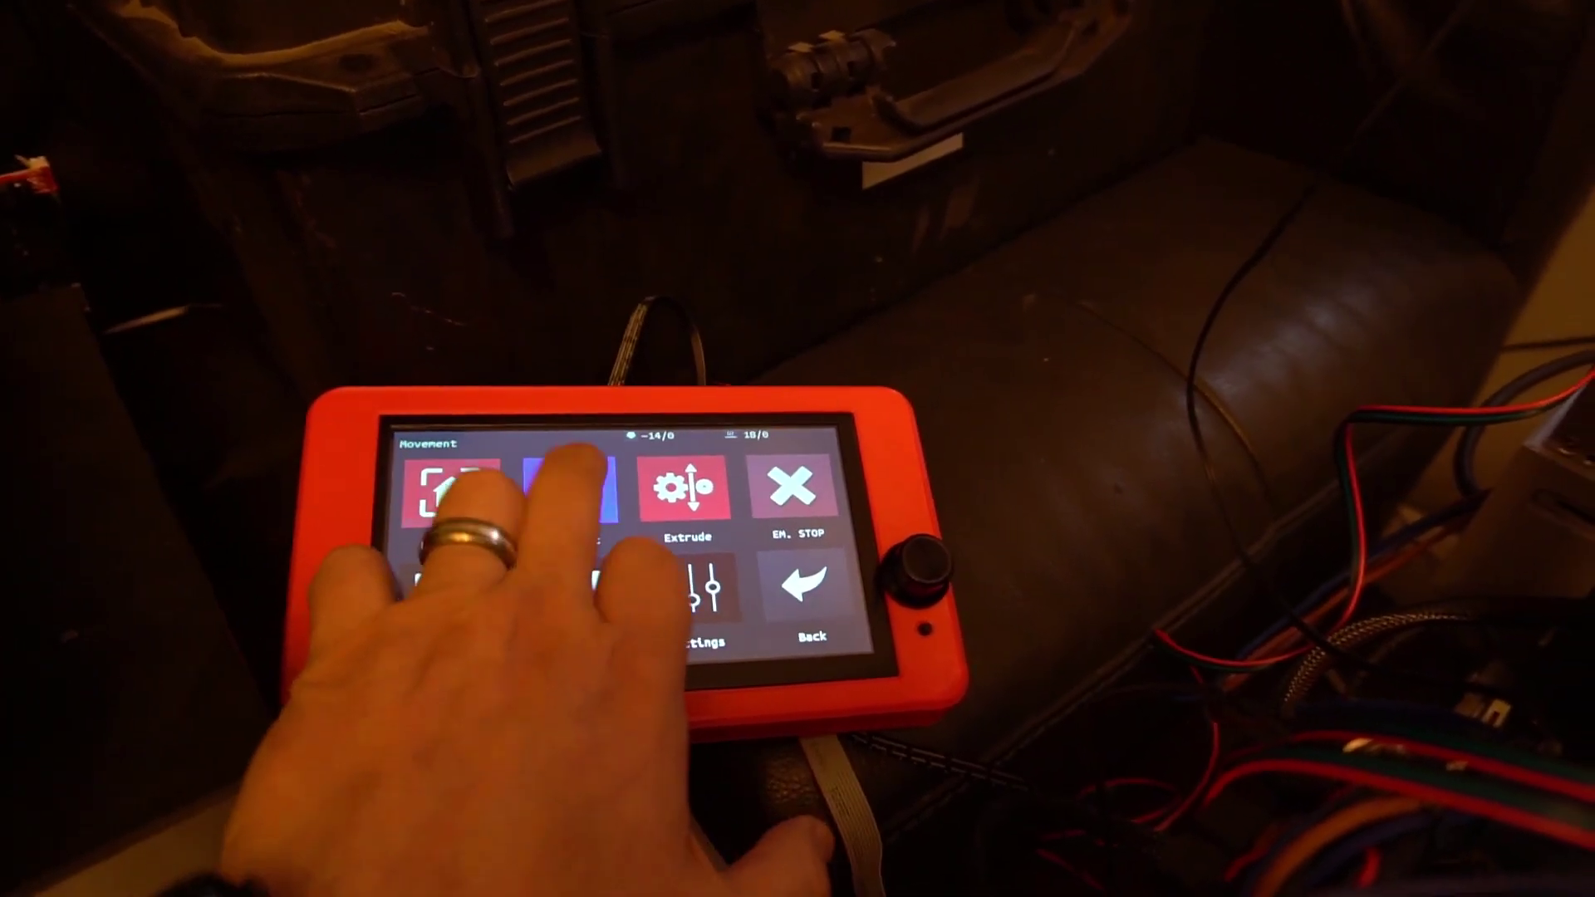
left_click(575, 515)
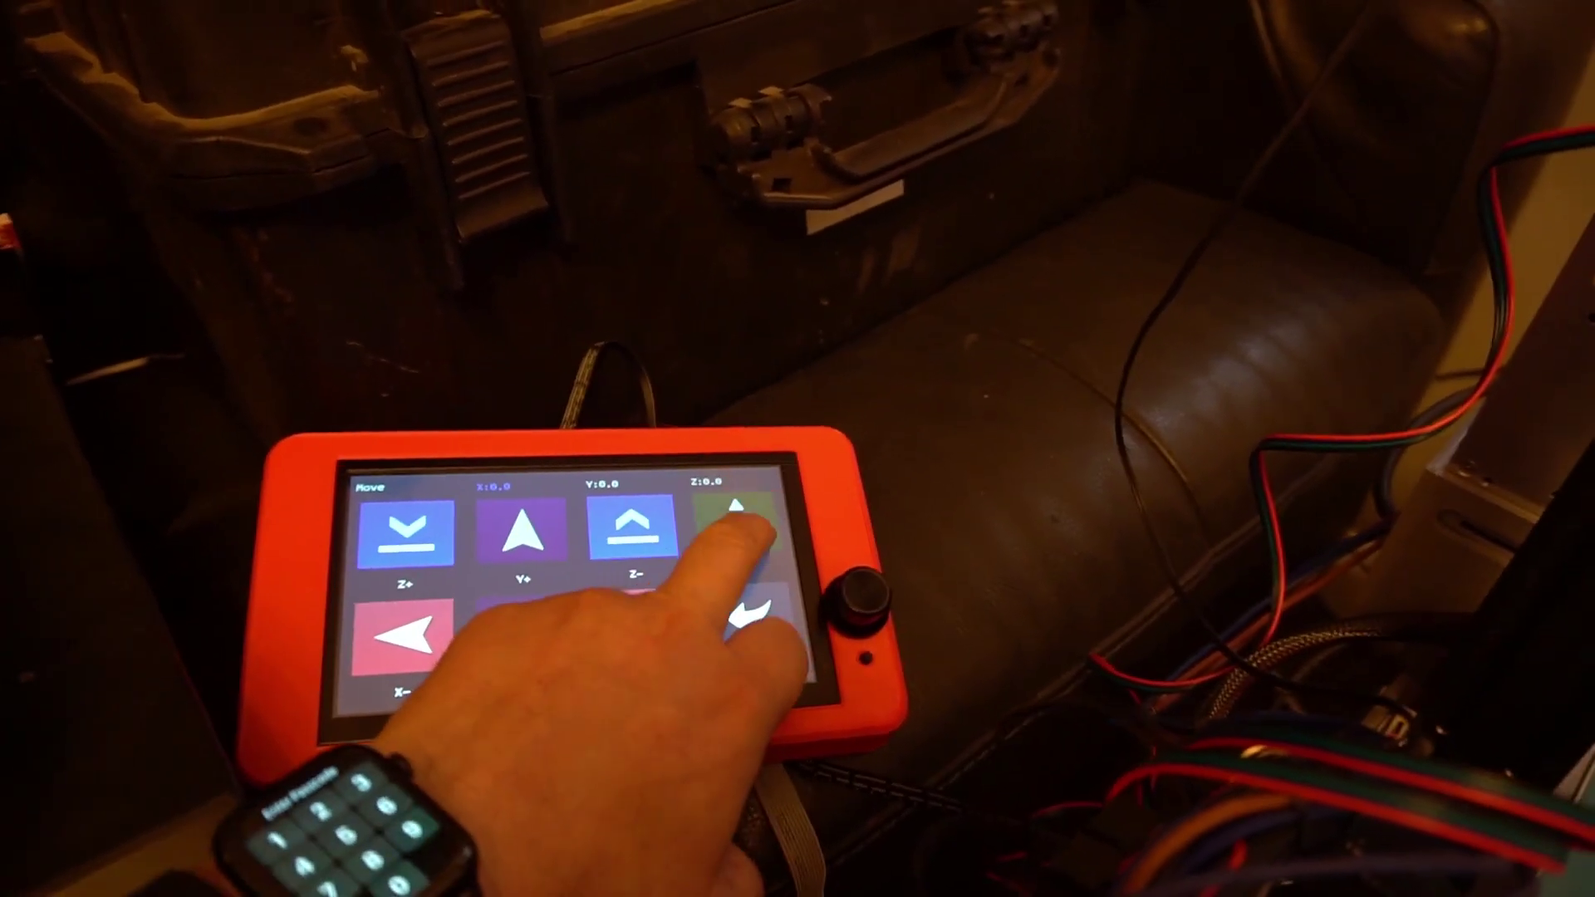